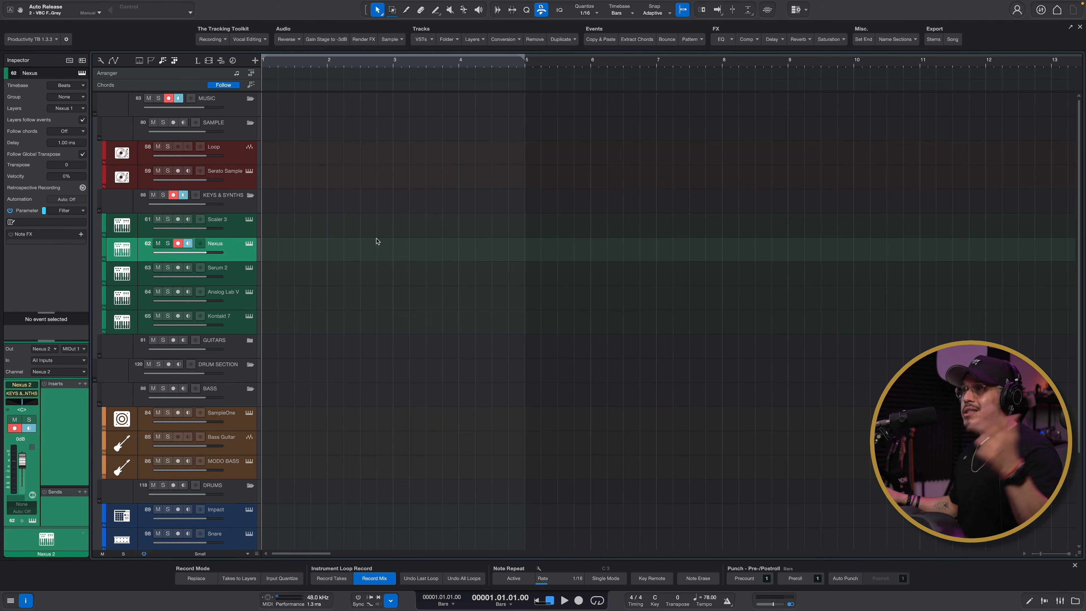
Start adding a new external keyboard device with manufacturer AKAI and device name MPC Sample
mouse_move(88, 3)
left_click(44, 6)
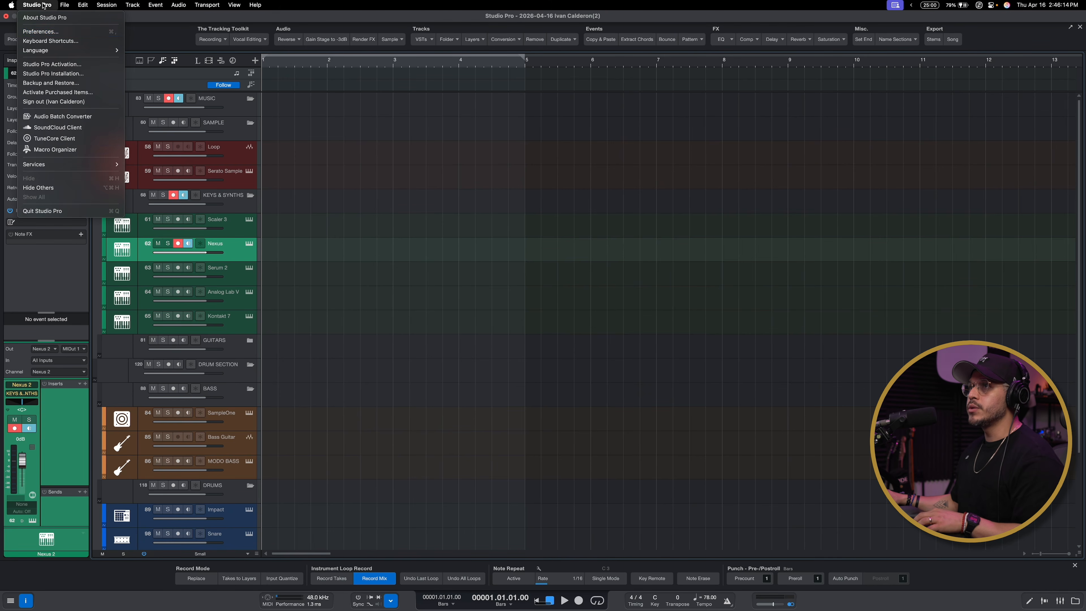
left_click(41, 31)
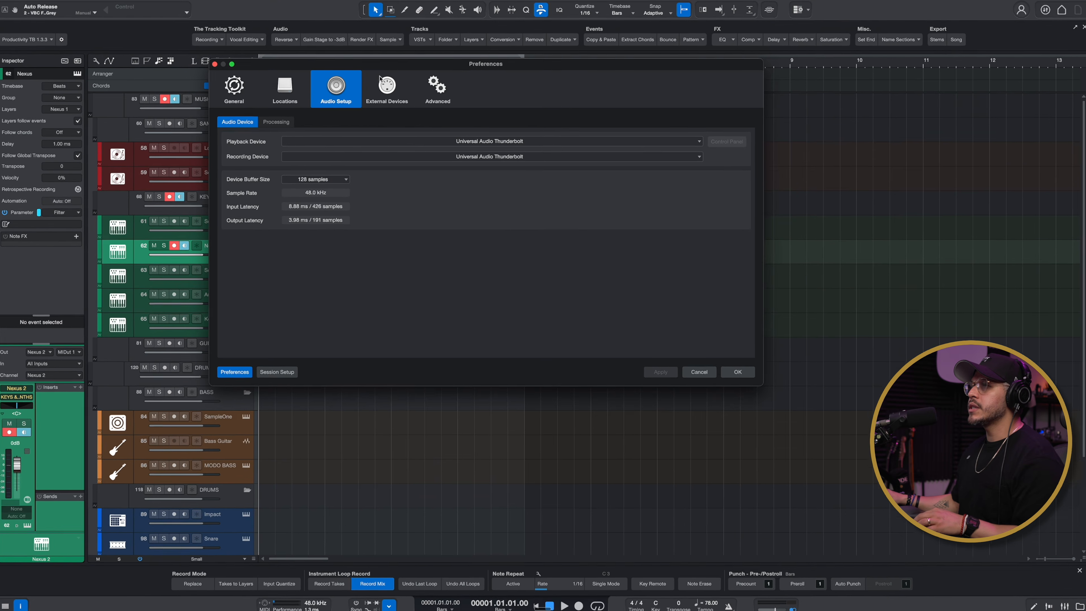
left_click(391, 92)
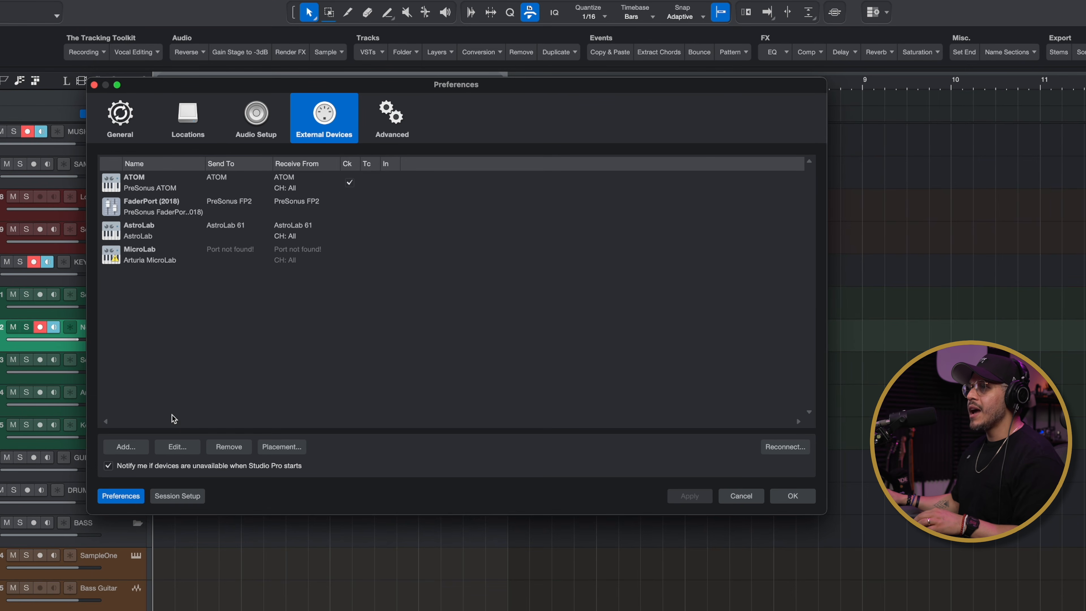
left_click(126, 446)
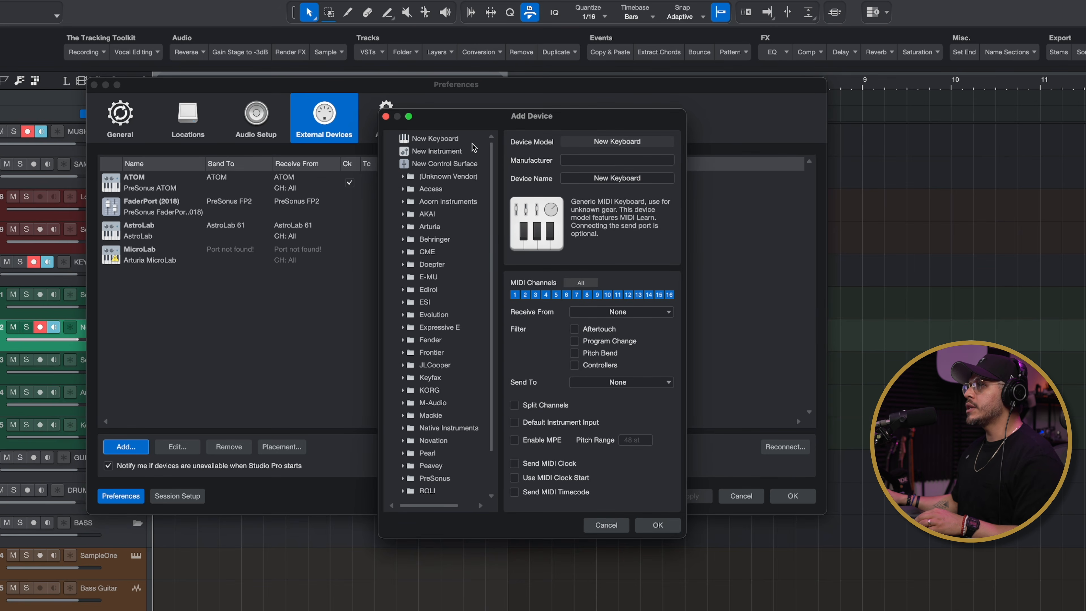
left_click(591, 163)
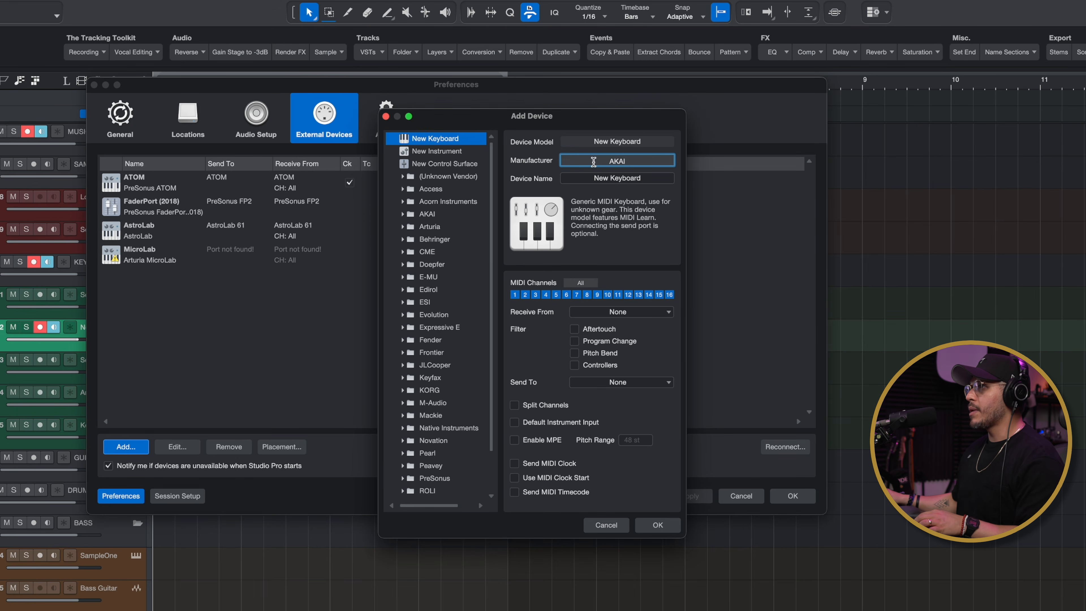
left_click(617, 179)
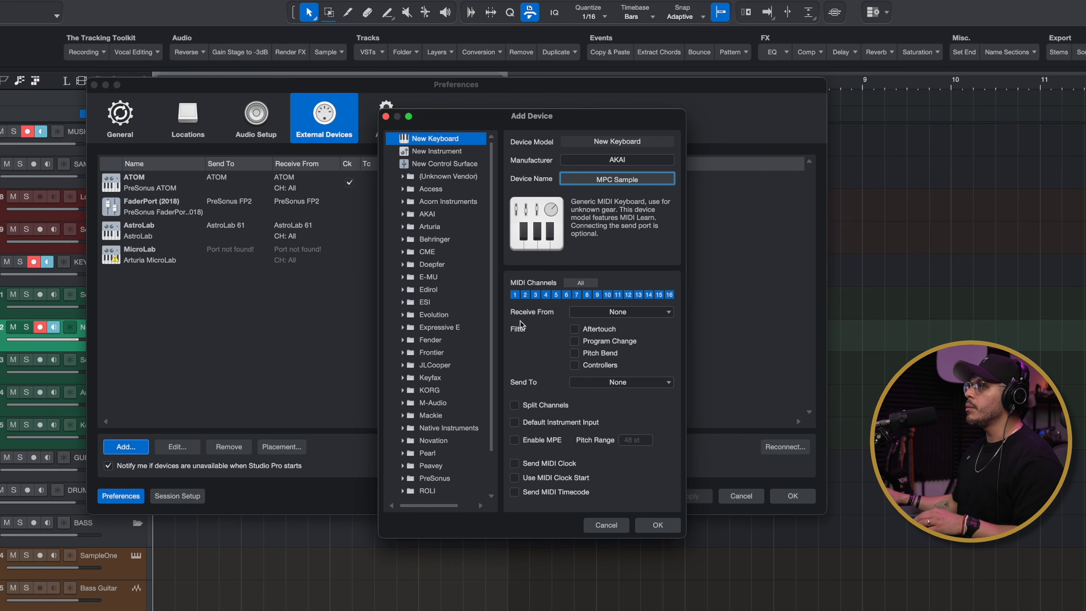
Set the new device to receive from and send to MPC Sample, with MIDI timecode sending enabled, and add it
left_click(618, 312)
left_click(602, 384)
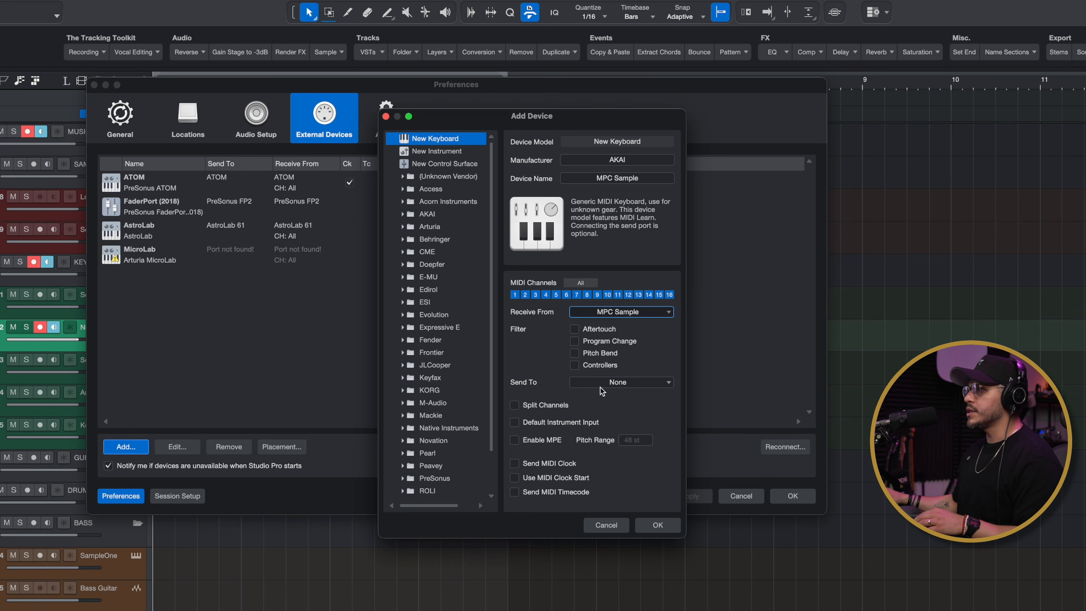
left_click(614, 387)
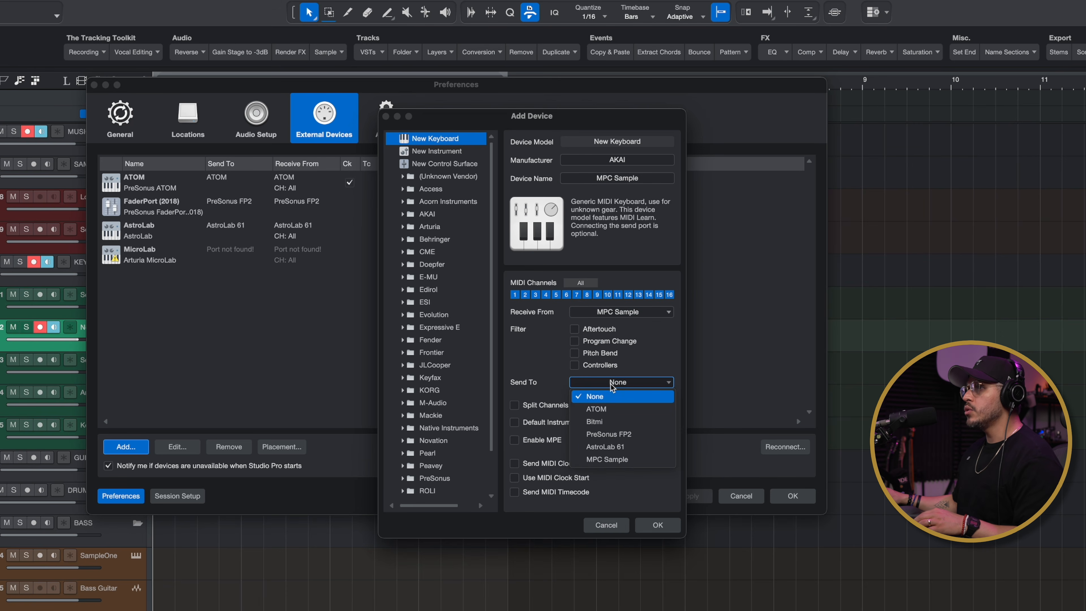
left_click(618, 460)
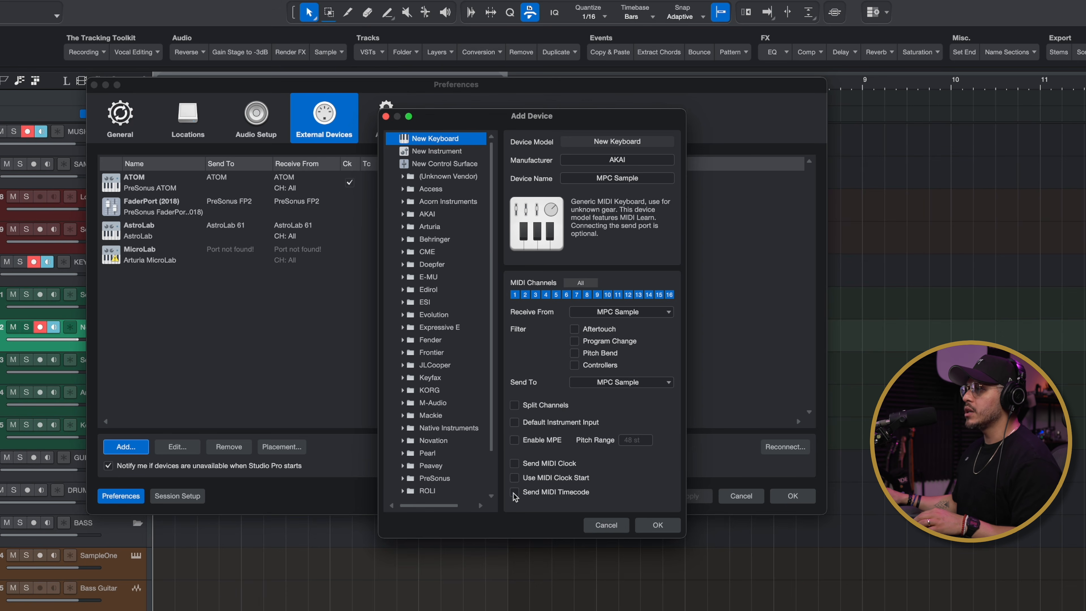
left_click(656, 526)
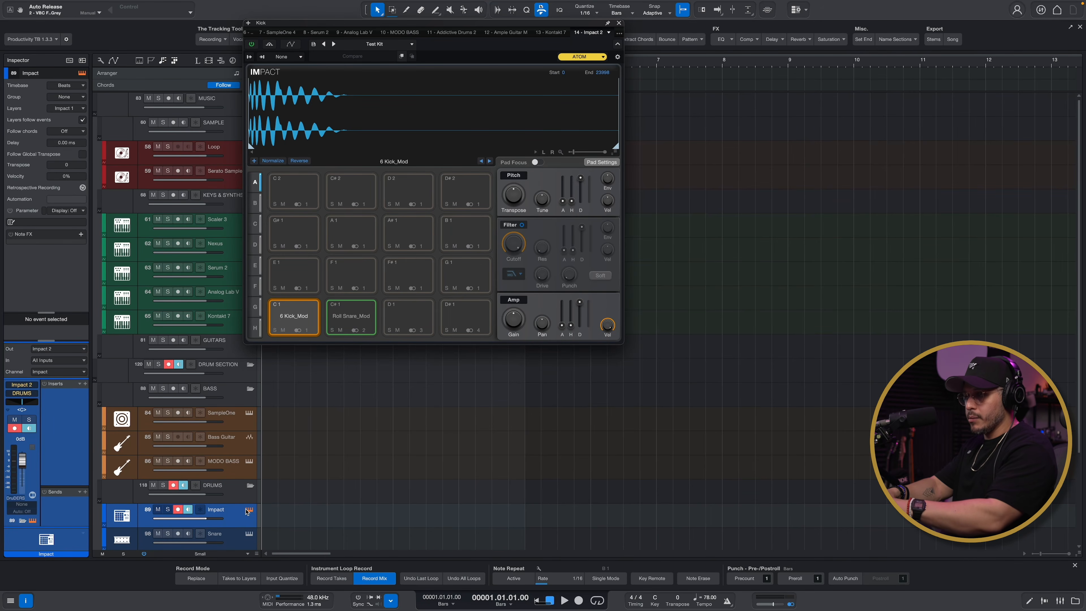
Close the Impact instrument window and add a stereo input named MPC Sample to the session's audio I/O setup
left_click(247, 509)
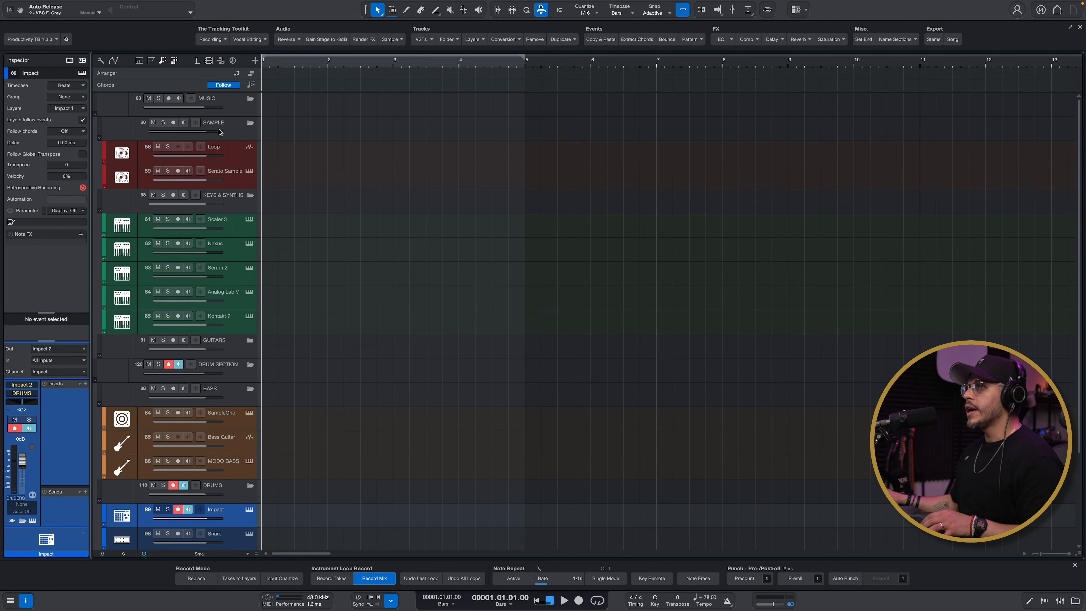
left_click(37, 5)
left_click(40, 31)
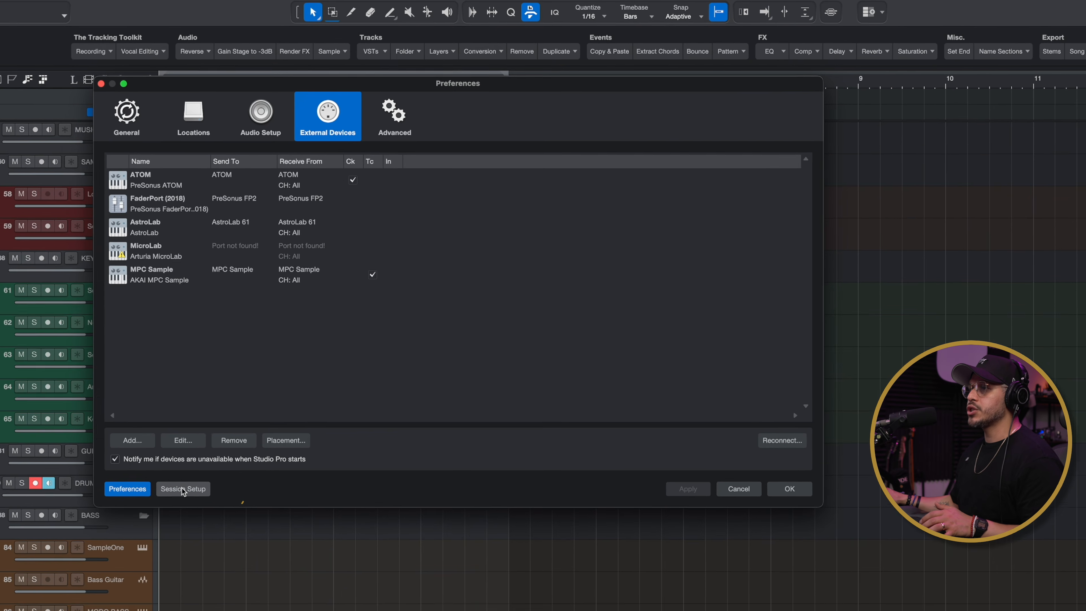
left_click(184, 489)
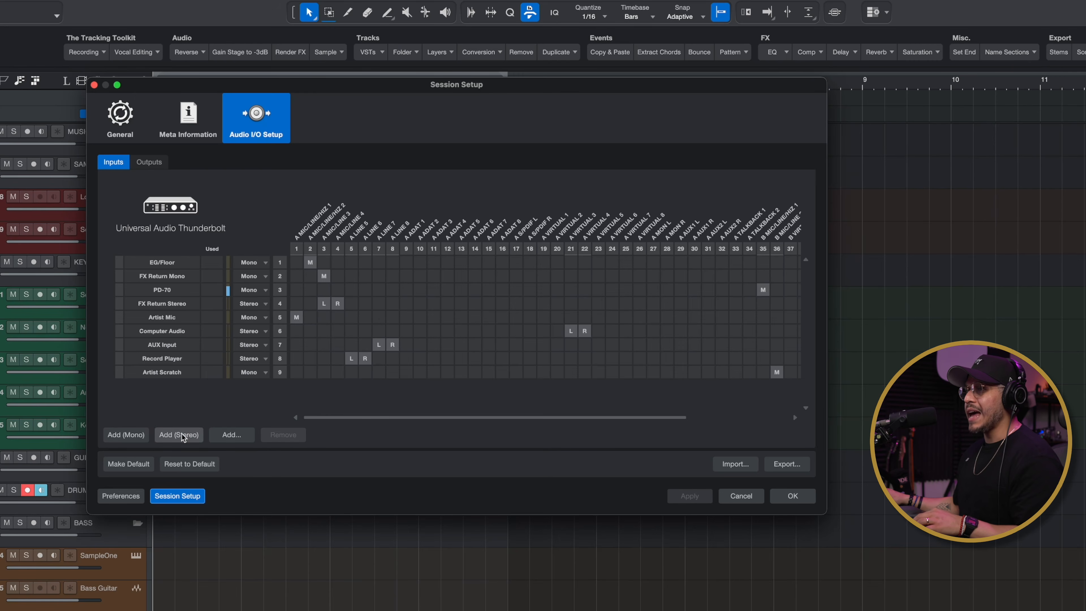
left_click(182, 434)
double_click(157, 384)
type("MPC Sample")
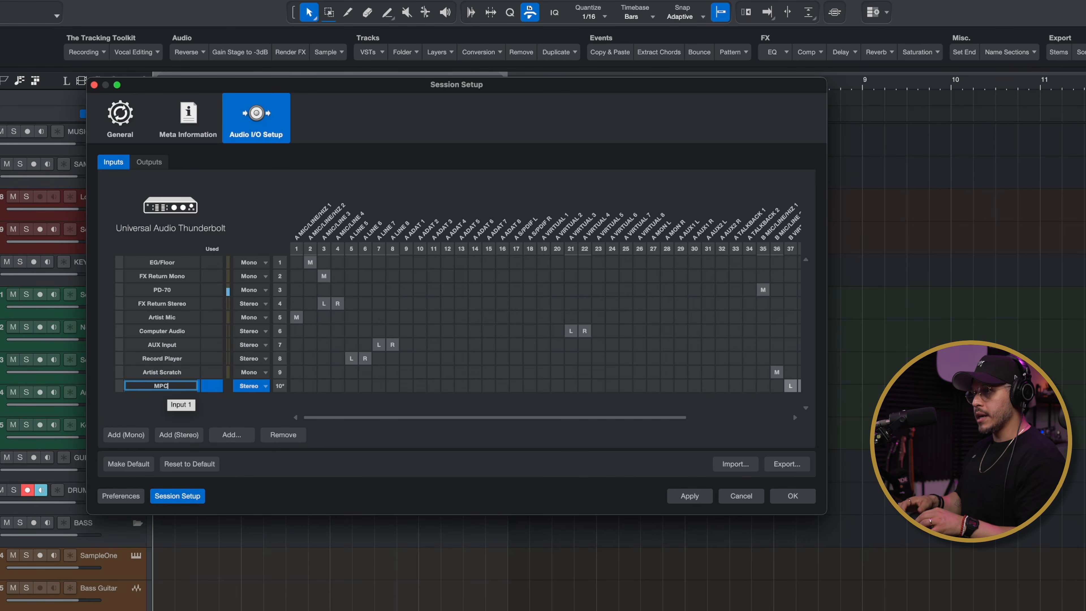
left_click(227, 412)
Export the audio I/O configuration as Universal Audio Thunderbolt into the IO Configurations folder and close the session setup
scroll(601, 364, "right", 6)
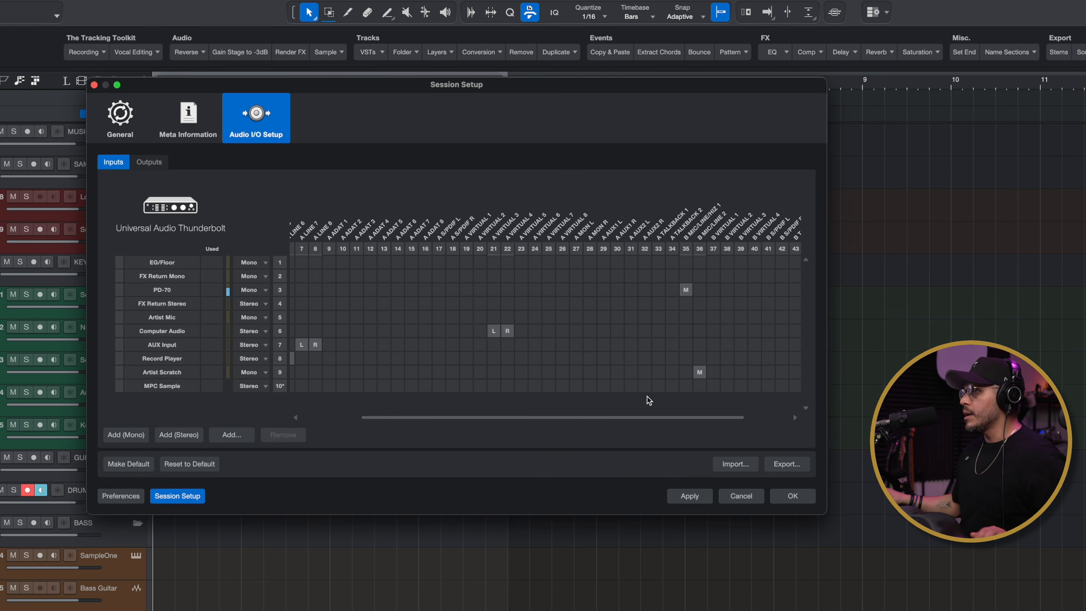
scroll(455, 388, "left", 6)
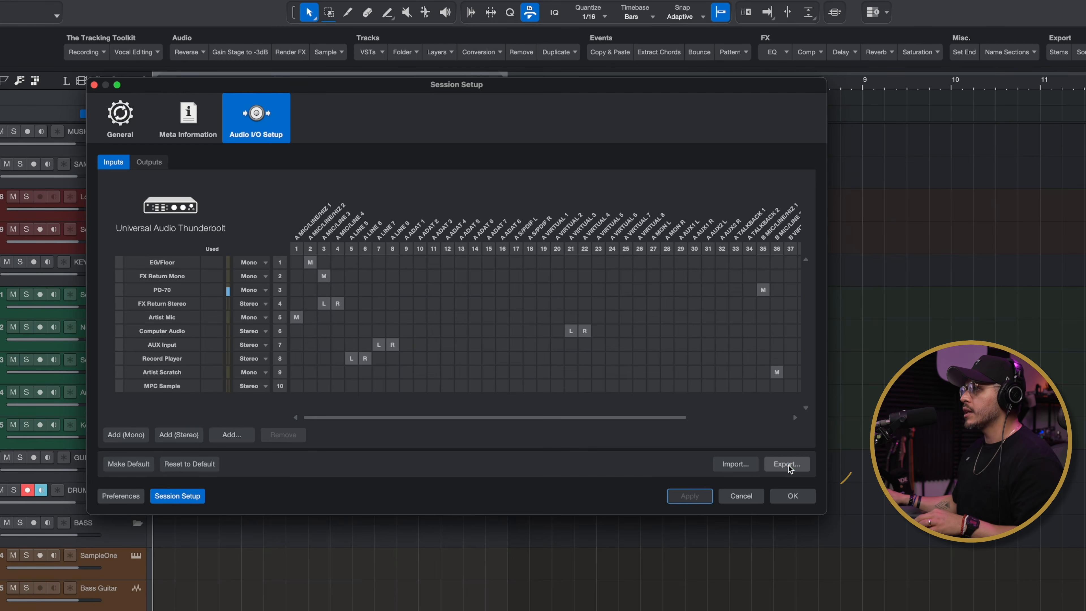
left_click(788, 466)
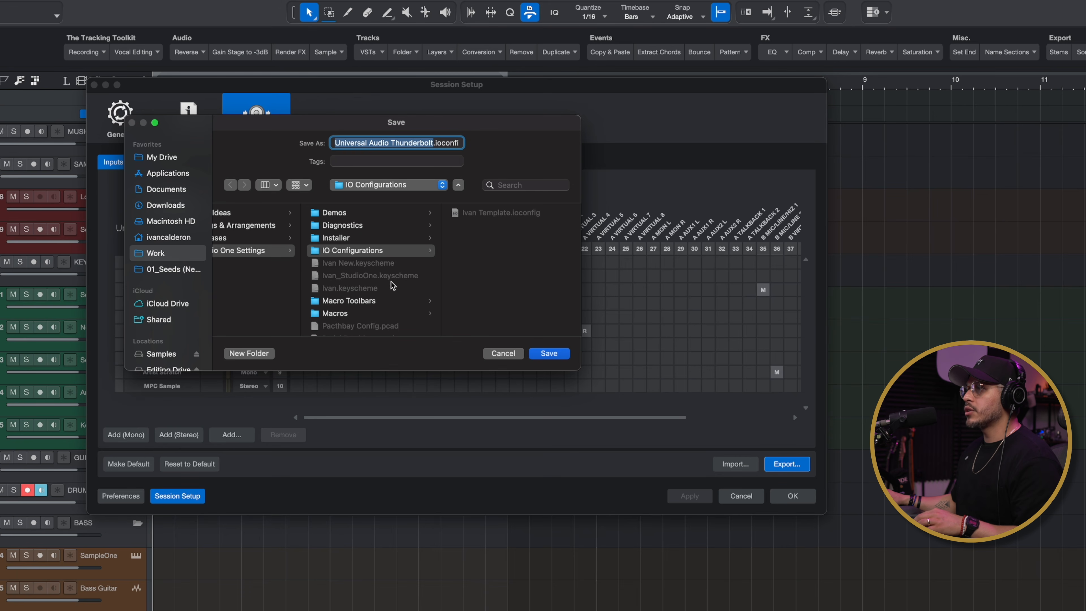
left_click(537, 355)
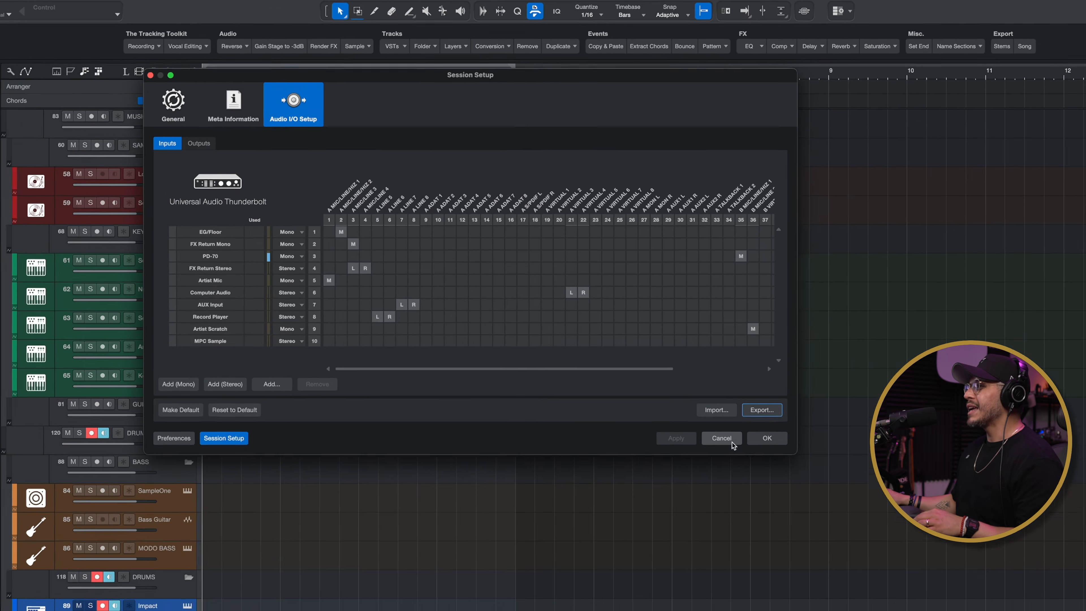
left_click(708, 370)
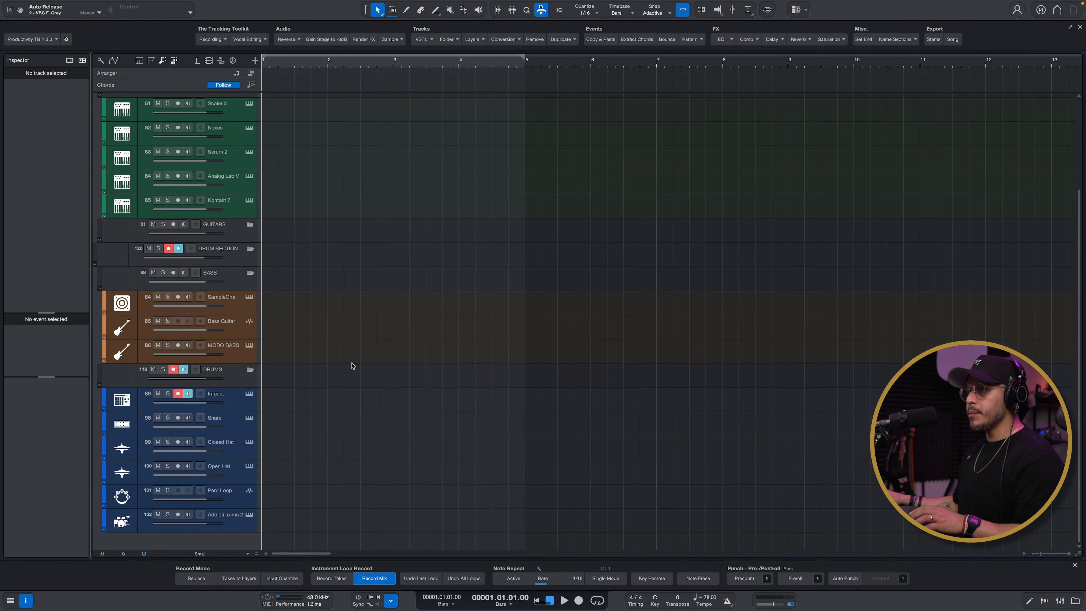
Add a folder track named MPC inside the DRUMS folder
left_click(245, 384)
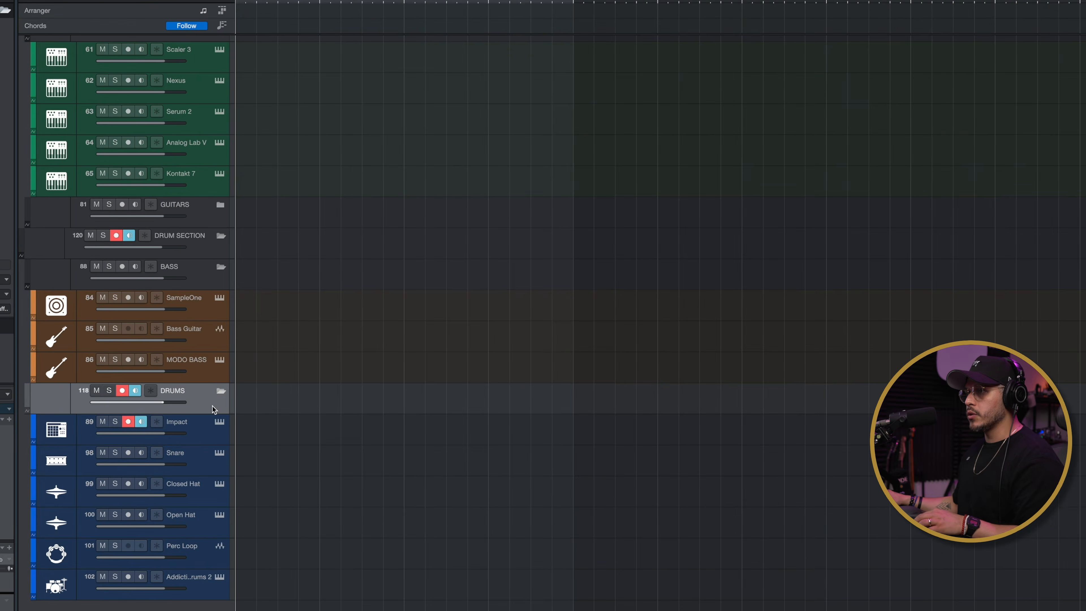
left_click(251, 370)
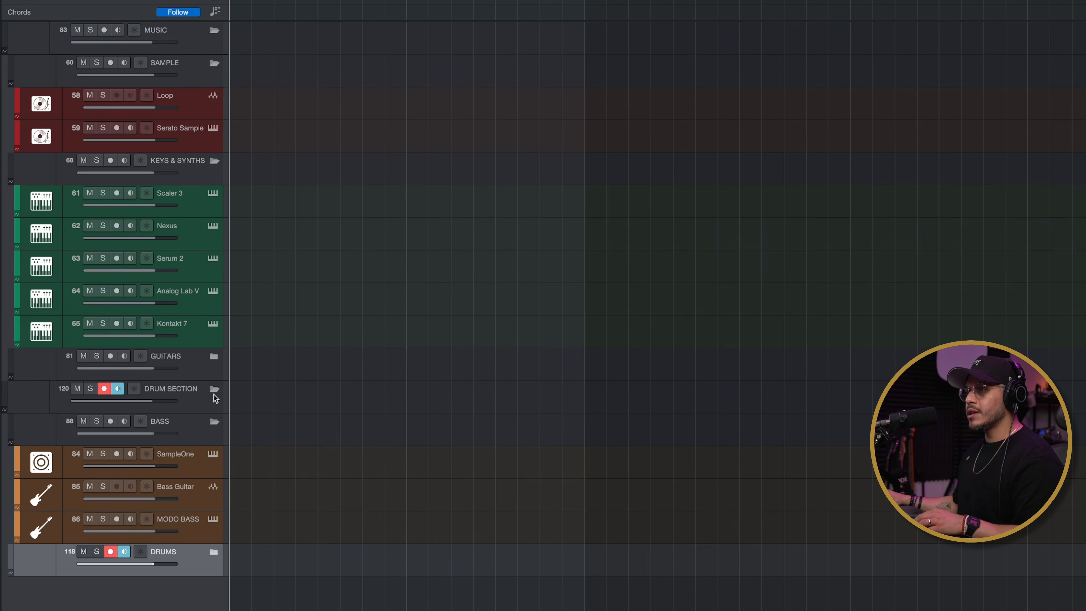
left_click(214, 553)
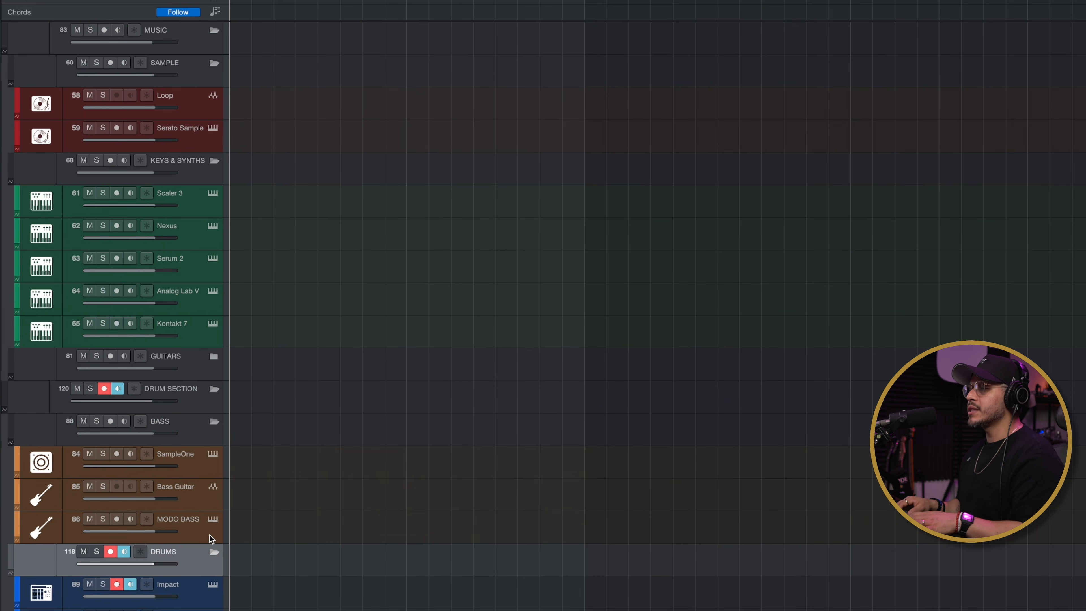
key("t")
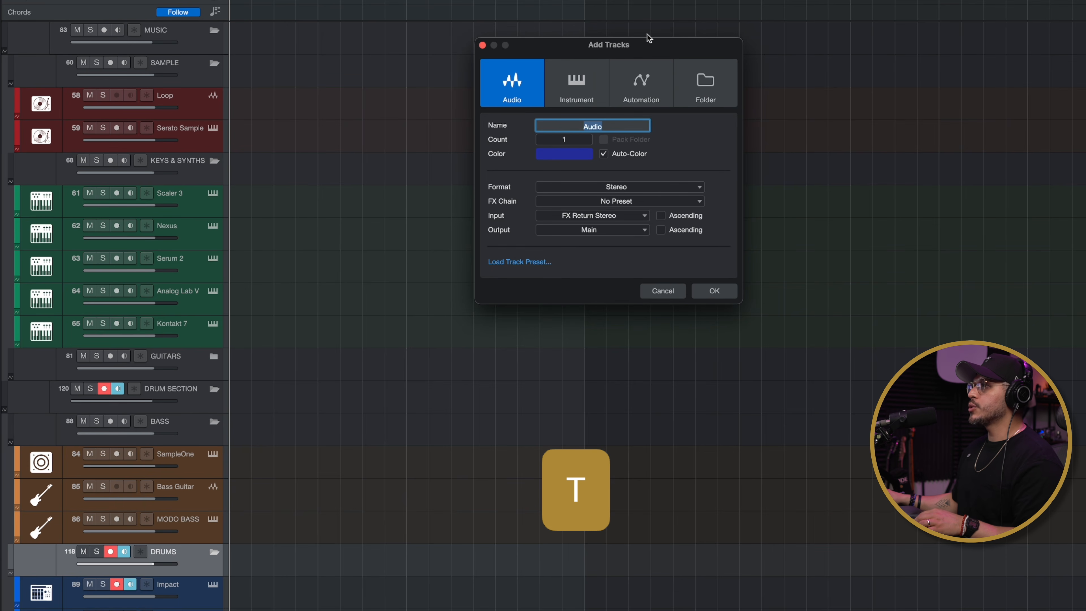
left_click(712, 87)
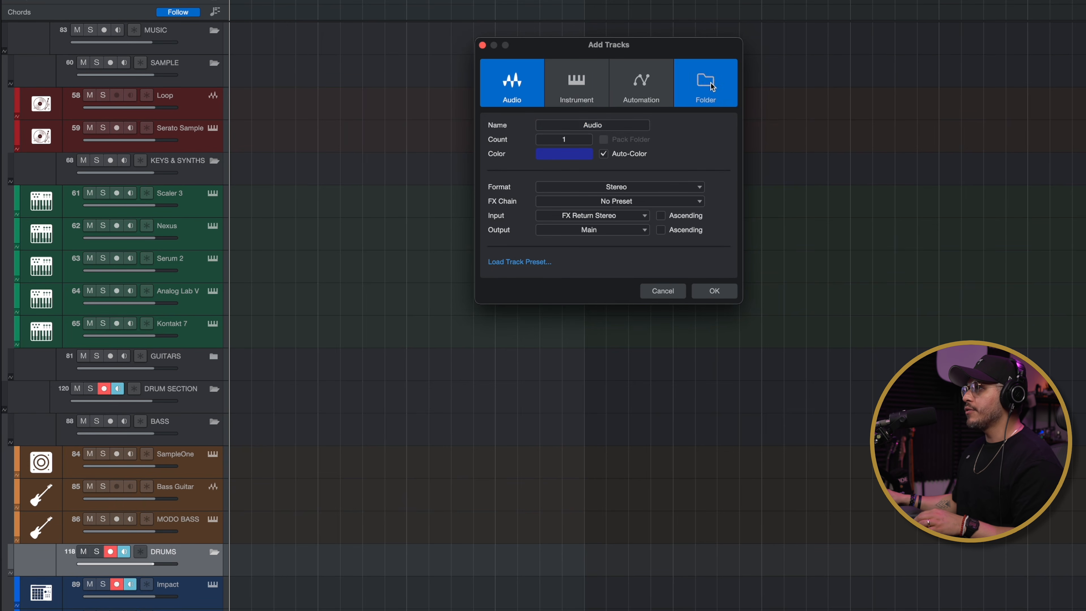
double_click(608, 127)
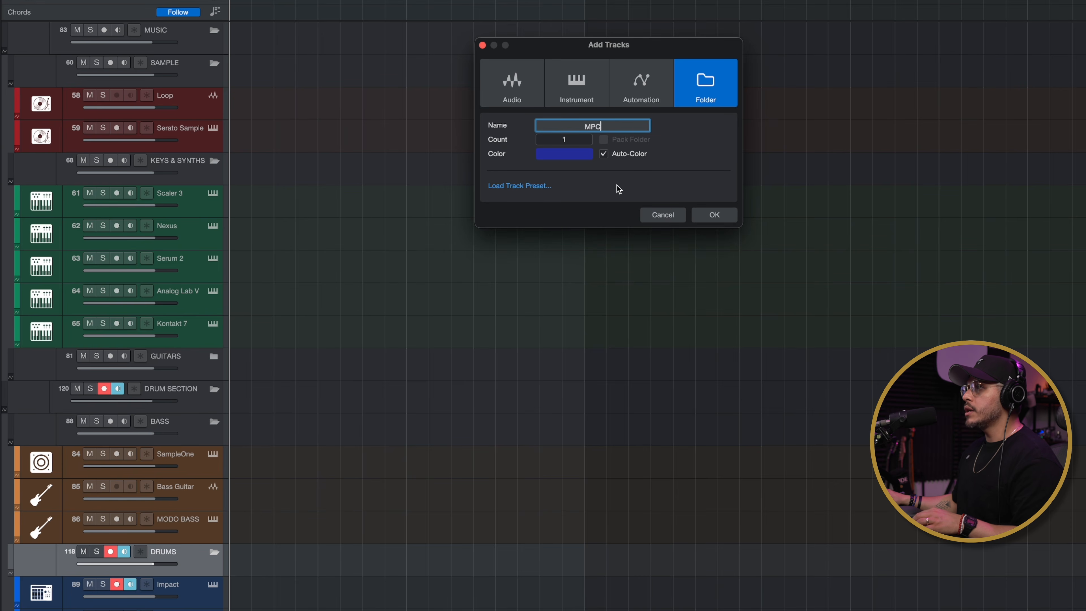
left_click(733, 215)
Add five stereo audio tracks named MPC to the MPC folder, with MPC Sample as their input
scroll(182, 407, "down", 4)
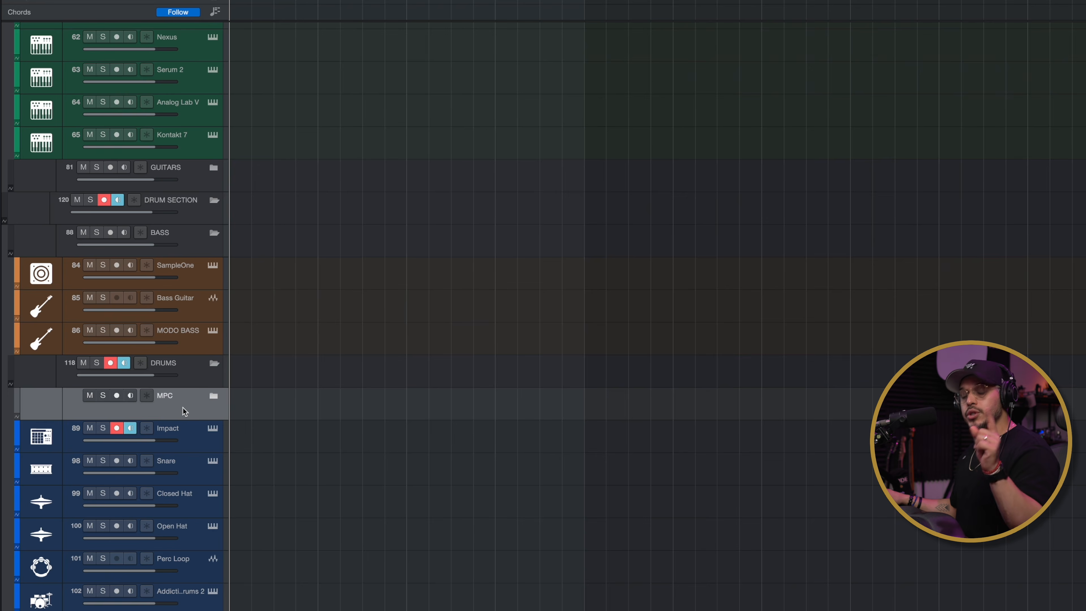
key("t")
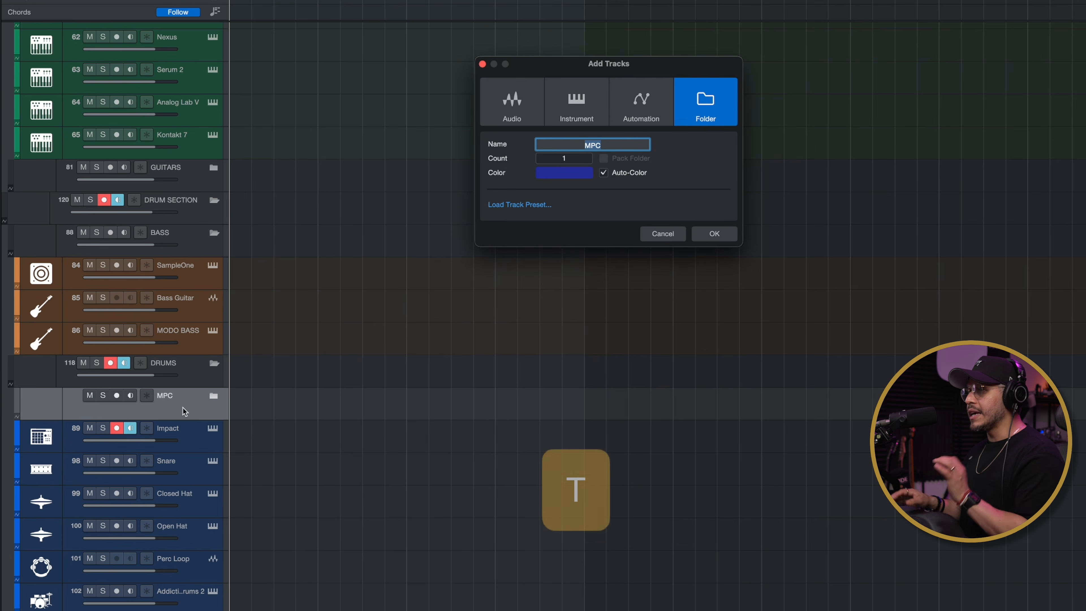
left_click(517, 108)
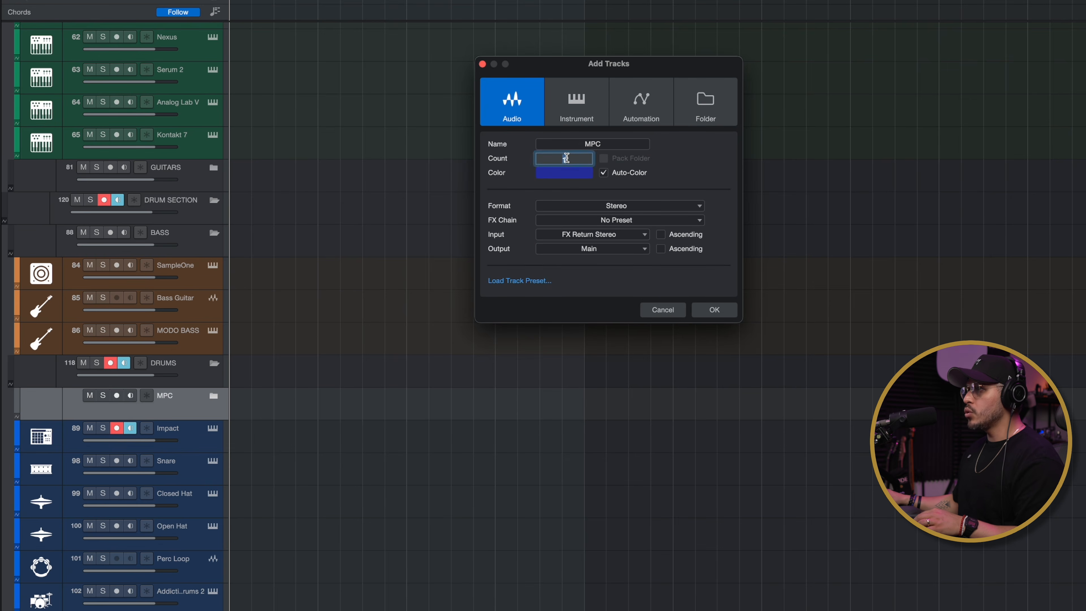
left_click(692, 168)
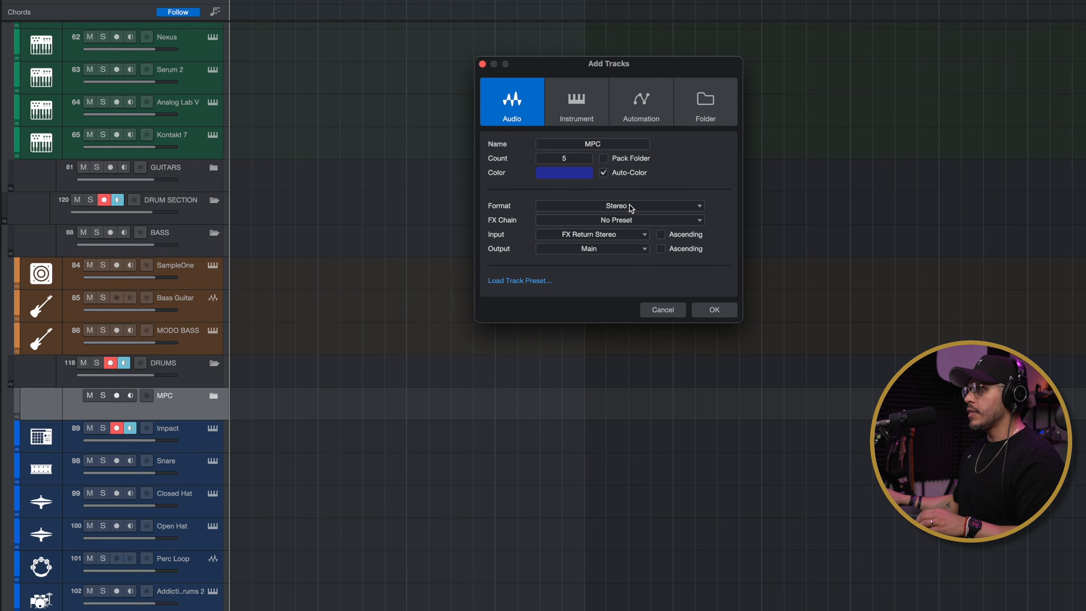
left_click(626, 209)
left_click(631, 209)
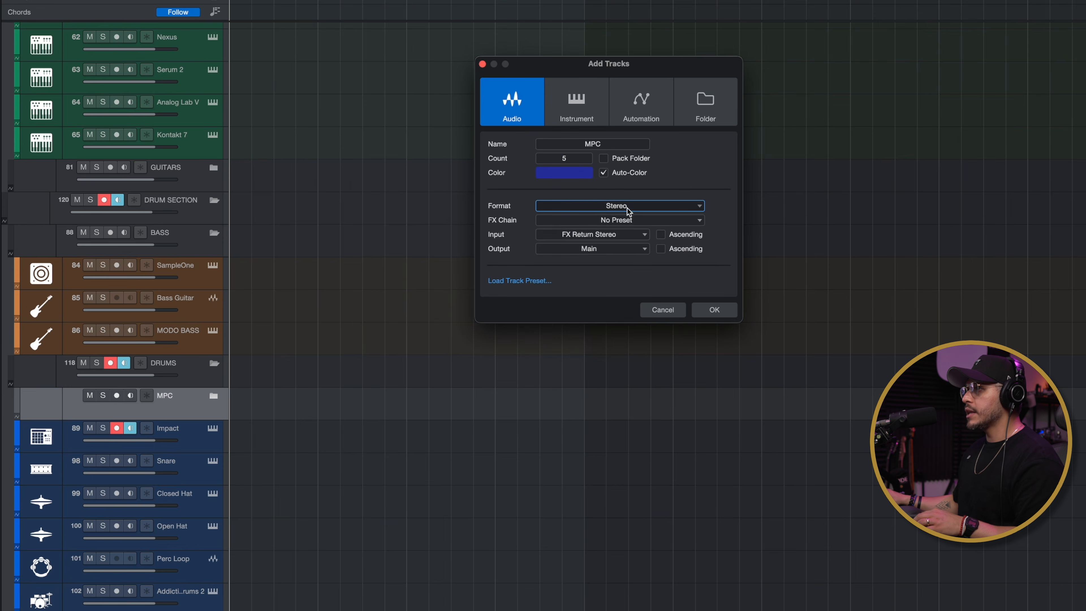
left_click(580, 240)
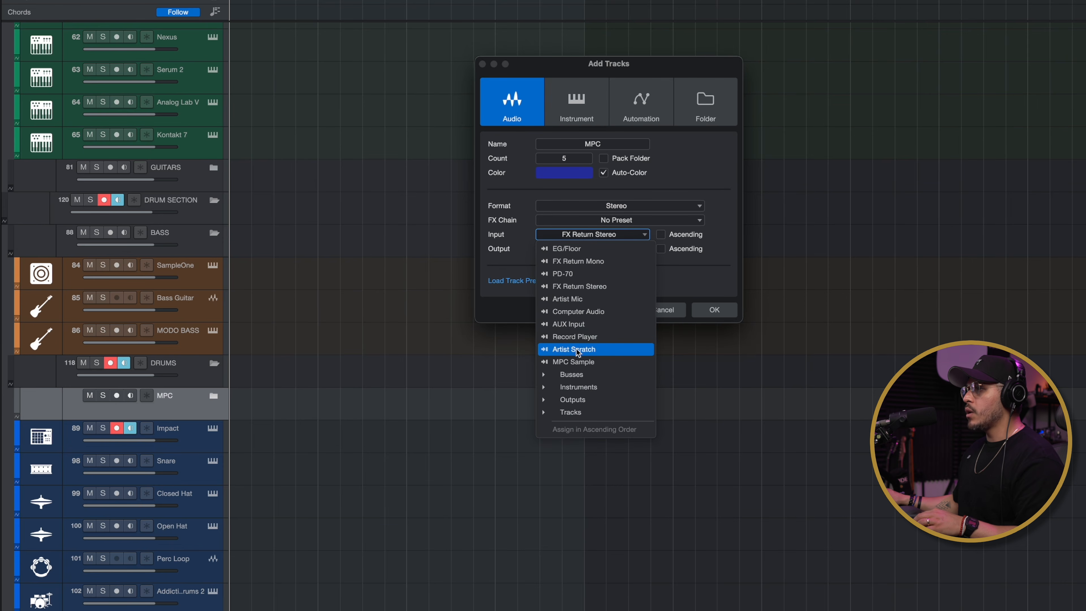
left_click(583, 363)
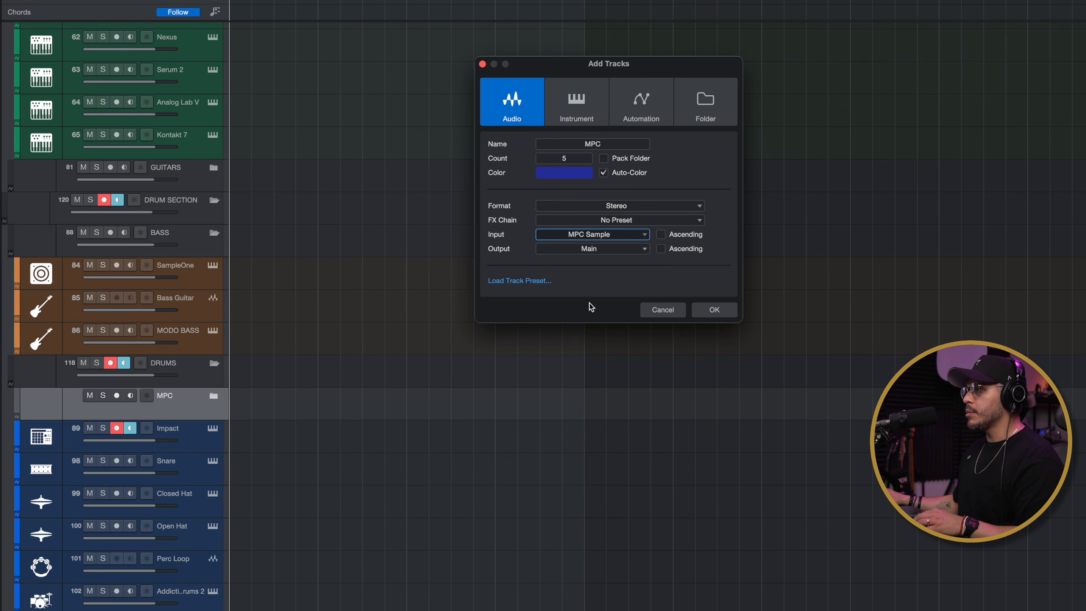
left_click(724, 316)
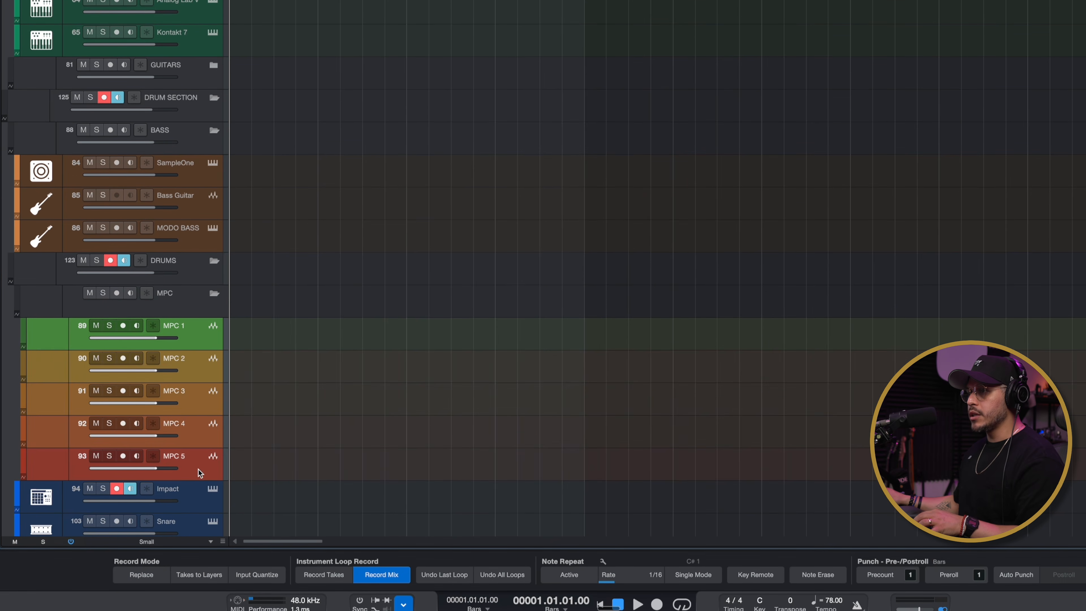
Colour the five new MPC tracks blue and start renaming them, naming the first one Kick
left_click(25, 330)
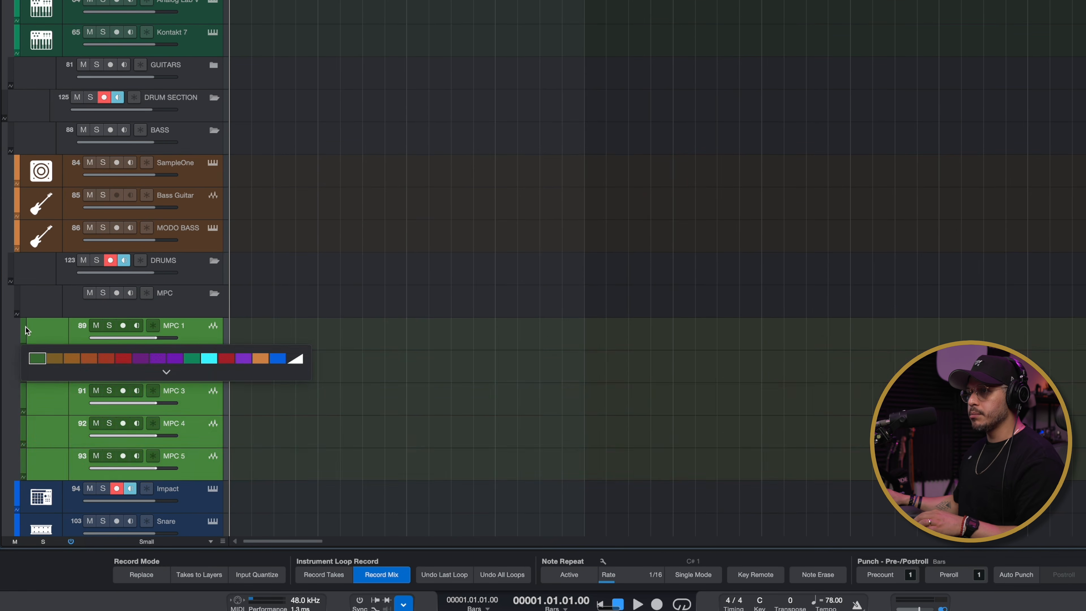
left_click(276, 360)
double_click(176, 326)
type("Kick")
key("Tab")
type("S")
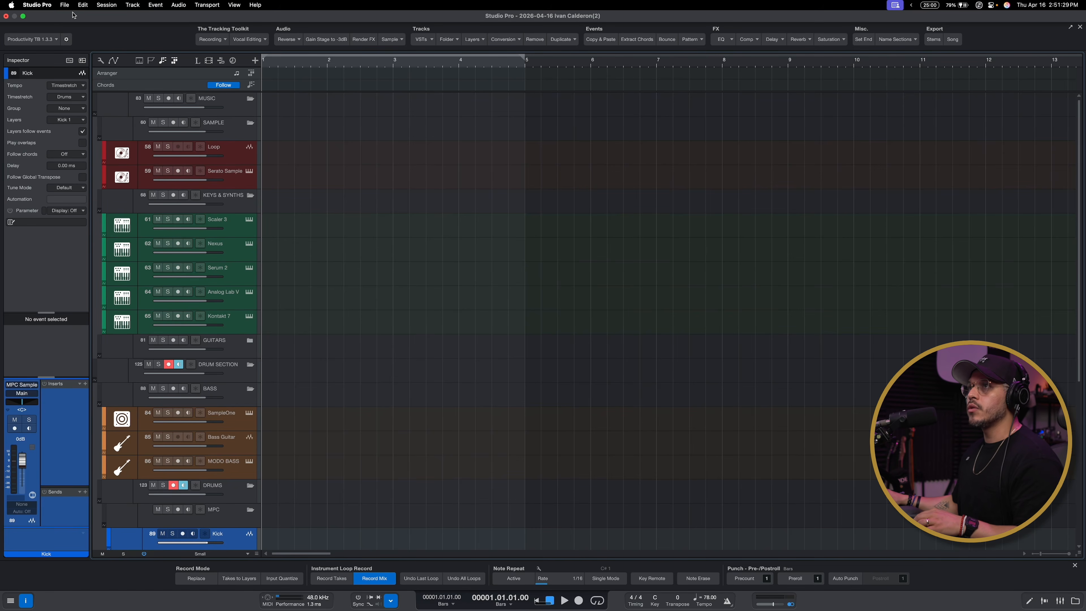
Save the session as a template, replacing the existing song template in the v8 Songs folder
left_click(64, 5)
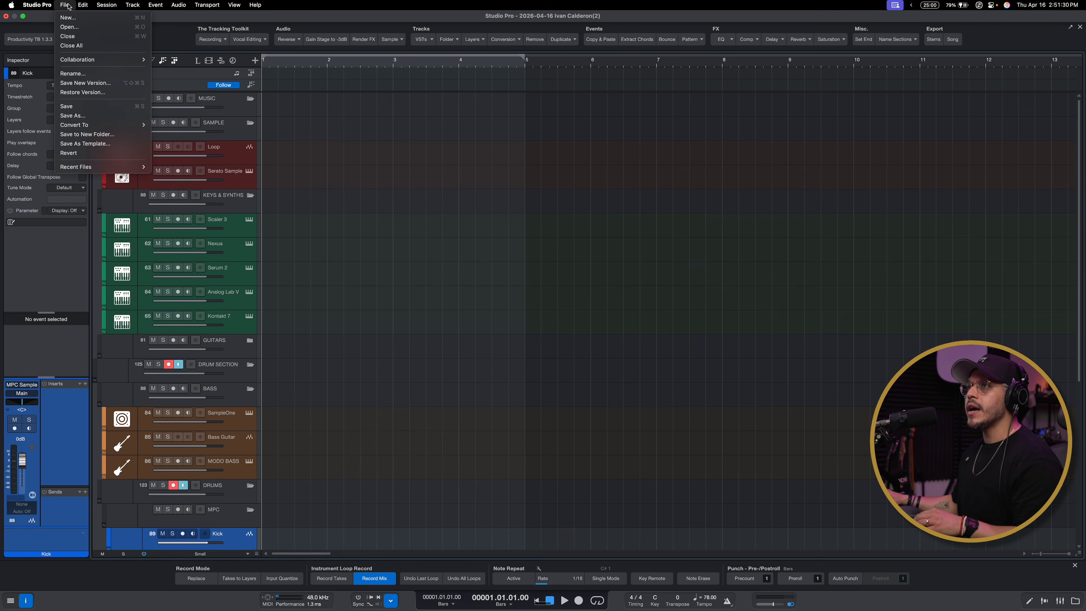
left_click(78, 145)
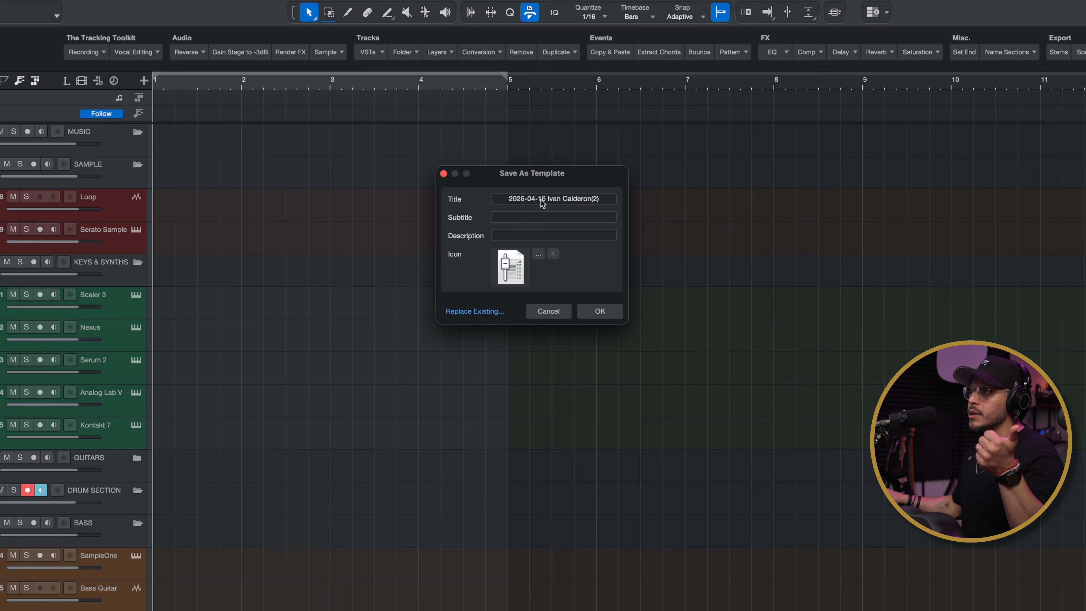
left_click(465, 314)
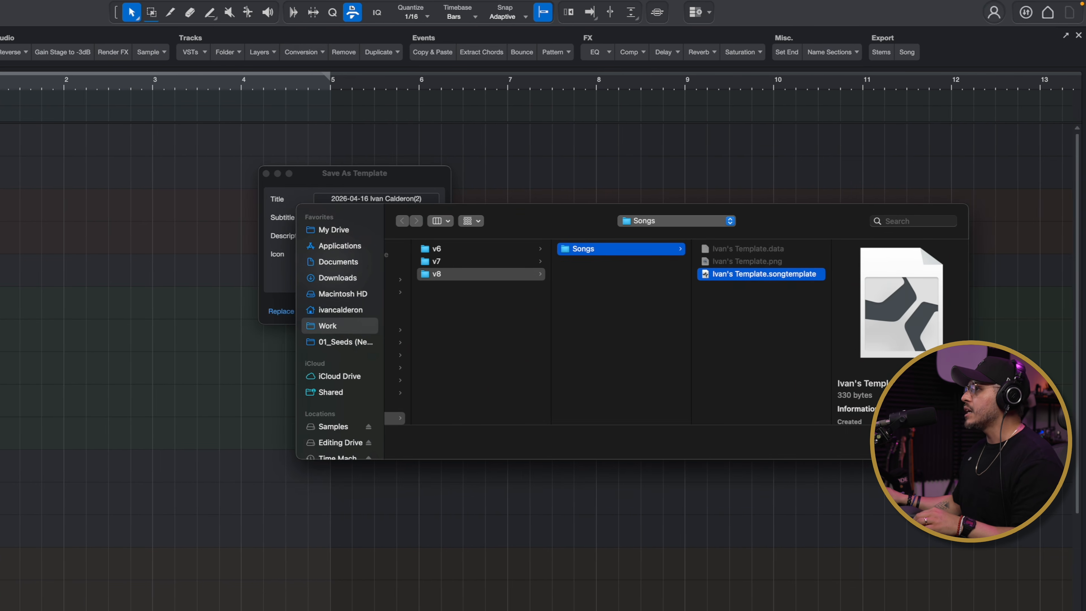
key("Return")
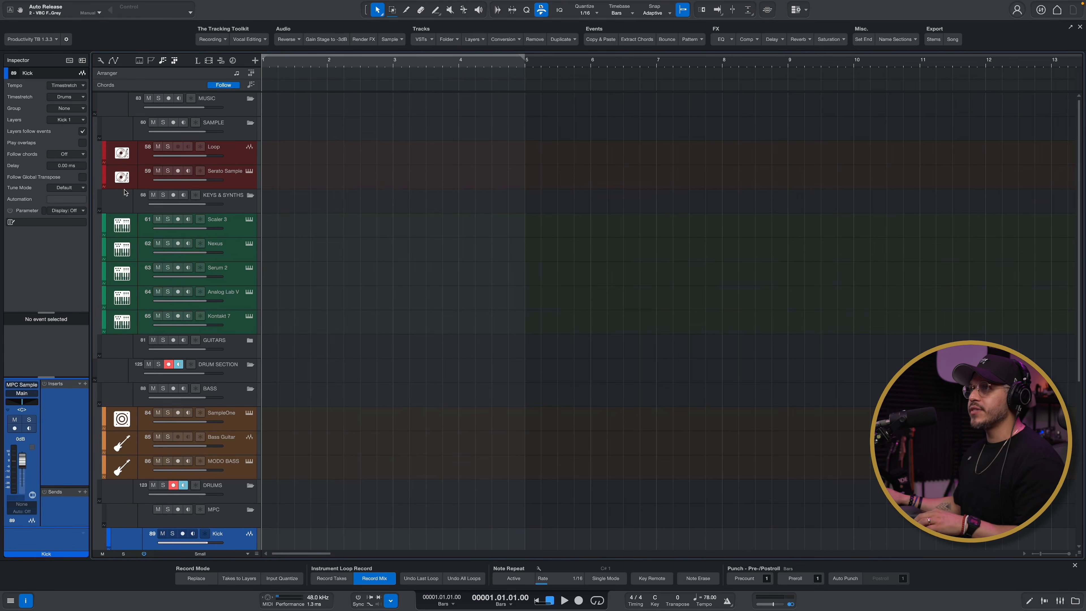
Set the recording device to MPC Sample Audio in the audio device preferences
mouse_move(63, 2)
left_click(30, 6)
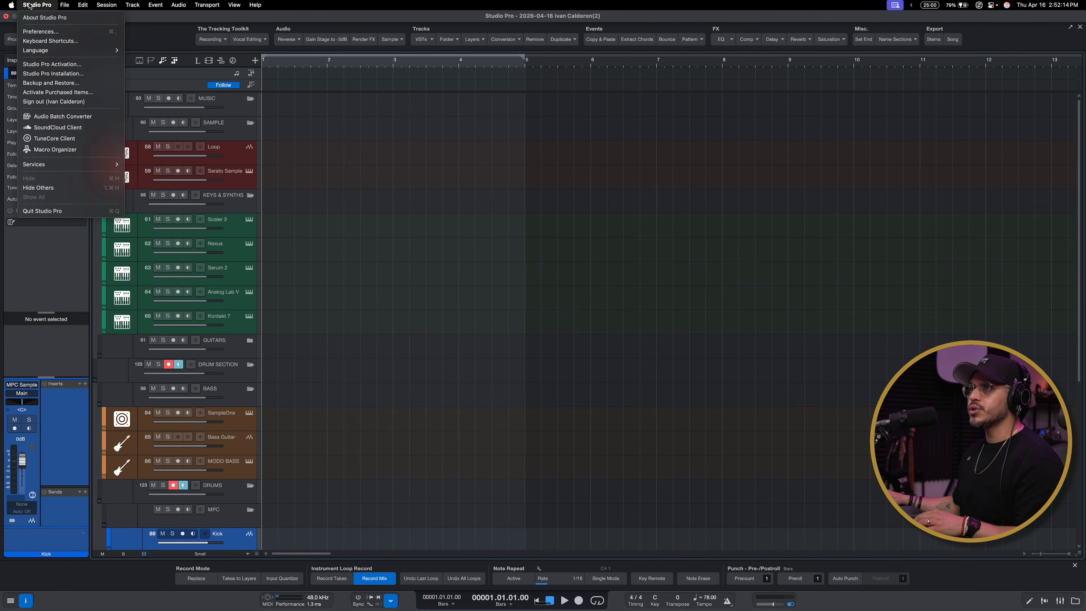
left_click(41, 31)
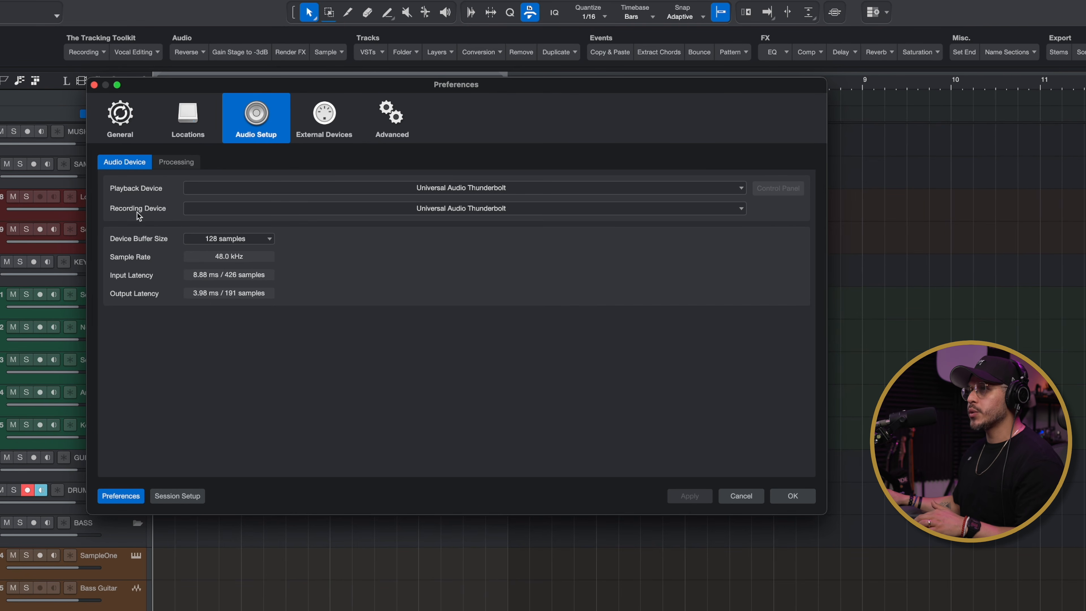
left_click(531, 211)
left_click(286, 447)
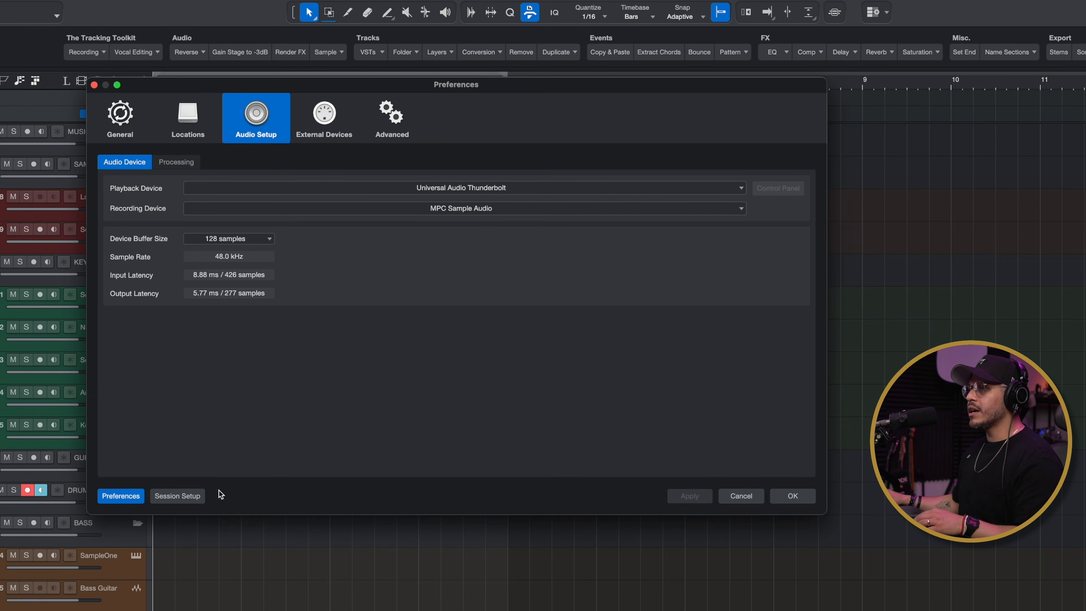
Route the stereo MPC Sample input to hardware channels 1 and 2, and apply the session's audio input setup
left_click(177, 496)
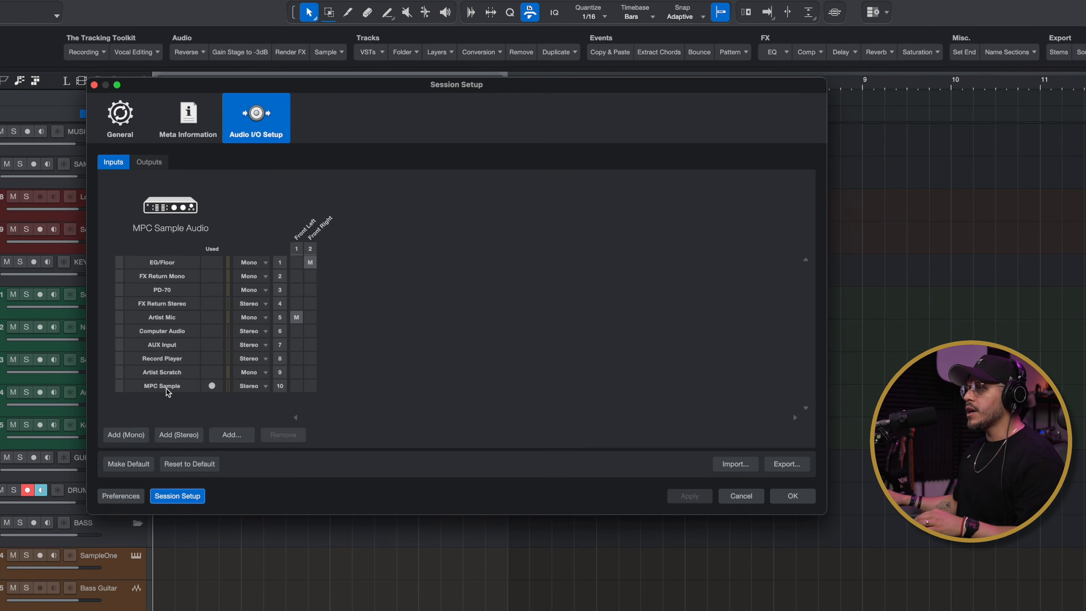
left_click(166, 387)
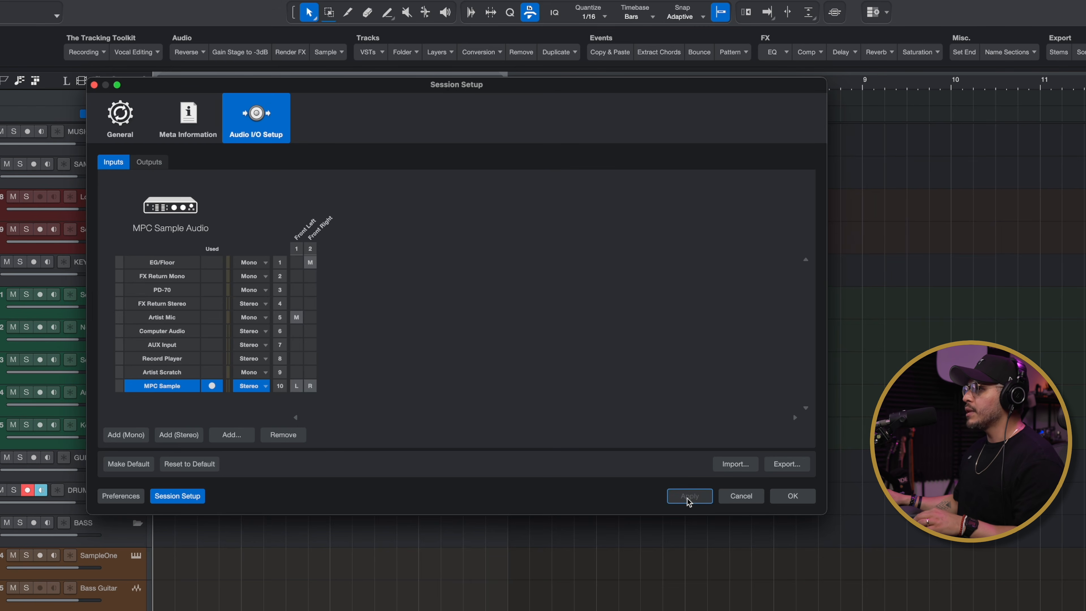
left_click(797, 501)
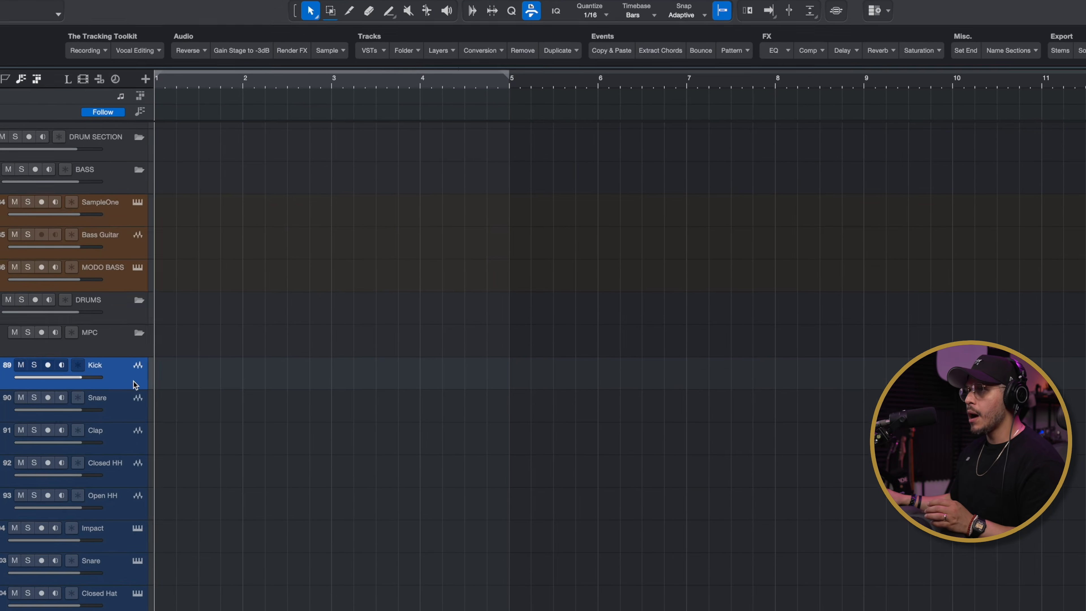
Record the MPC's kick part on the armed Kick track and its snare part on the armed Snare track
left_click(169, 235)
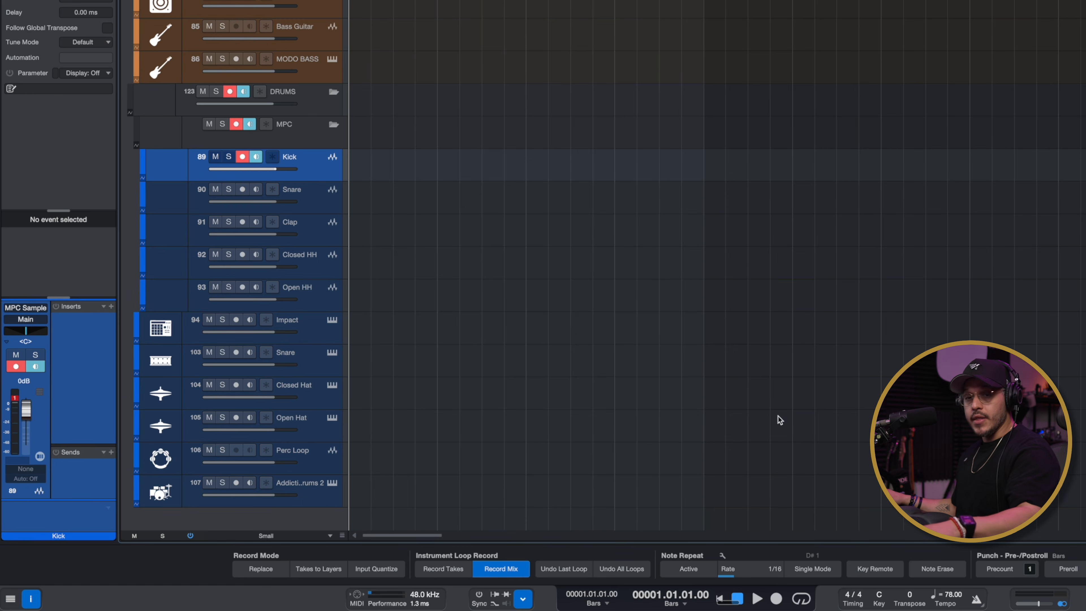
key("KP_Multiply")
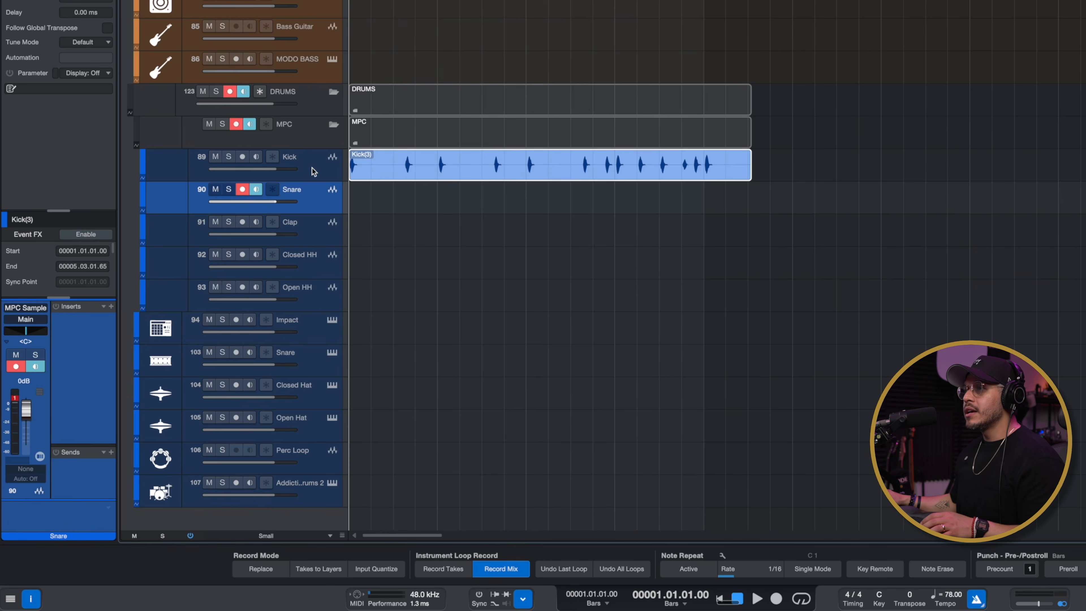
left_click(315, 194)
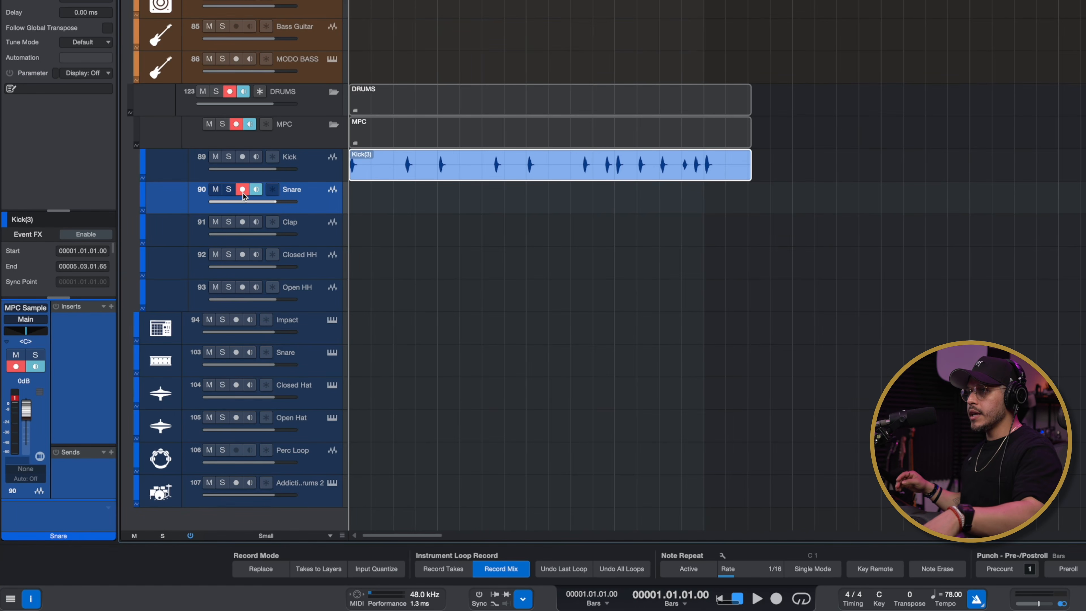
key("KP_Multiply")
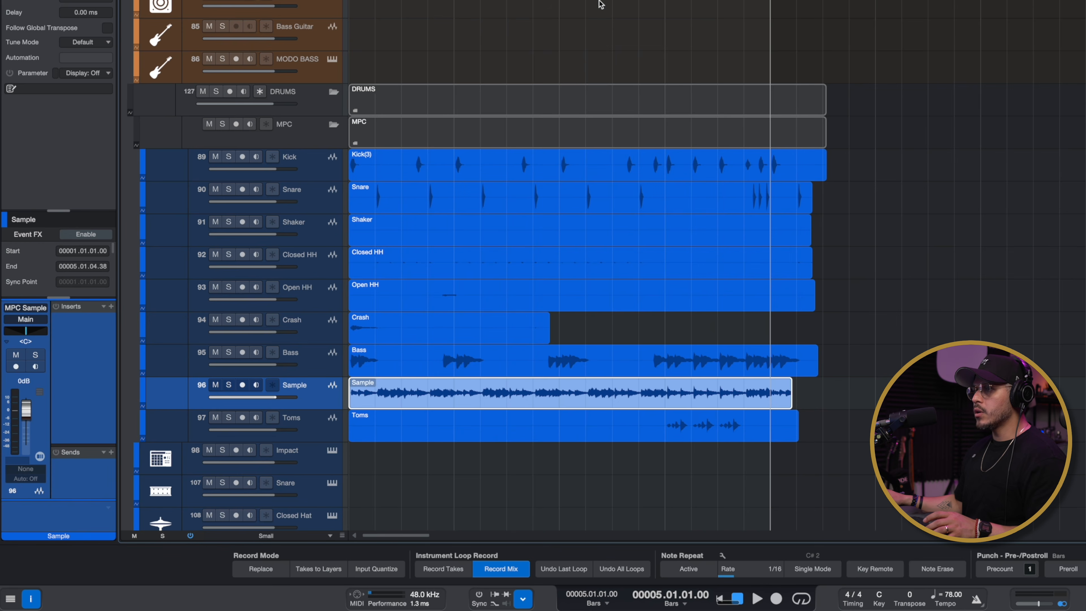
Split the recorded MPC events at the start of bar 5 and delete the excess audio after it
scroll(599, 4, "right", 2)
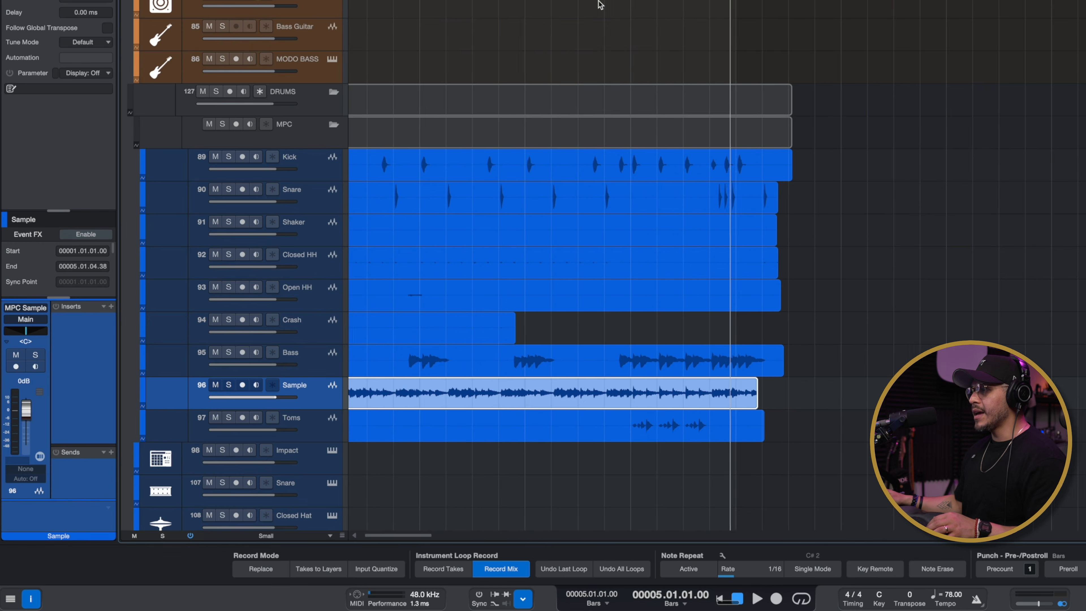
scroll(684, 71, "up", 5)
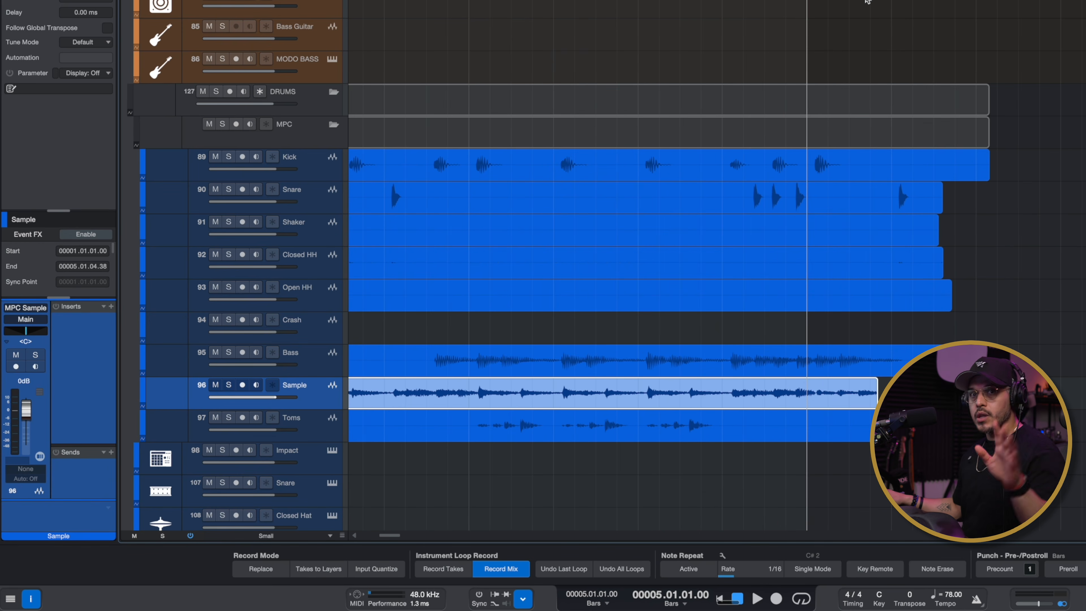
left_click_drag(1063, 116, 810, 466)
key("alt+x")
key("Delete")
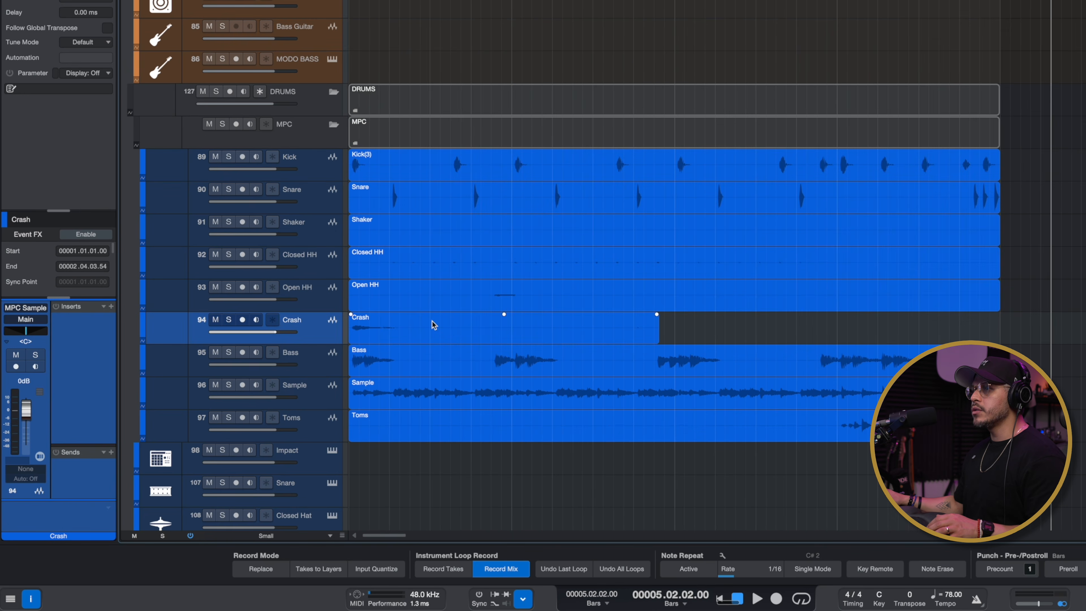
Shorten the Crash event so that it ends at 00002.03.01.00
scroll(361, 336, "up", 10)
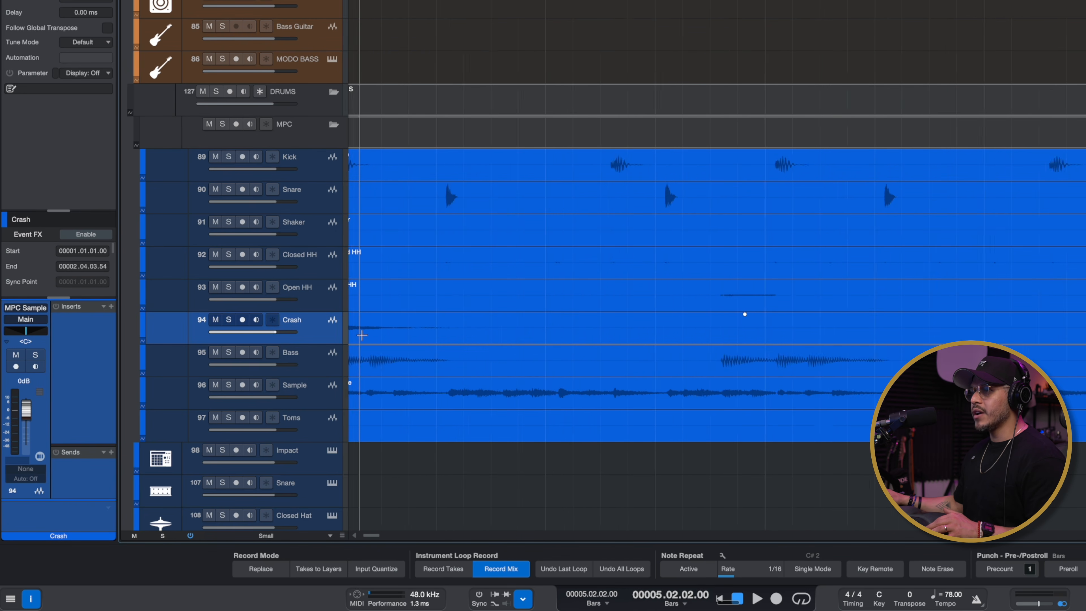
scroll(361, 335, "up", 4)
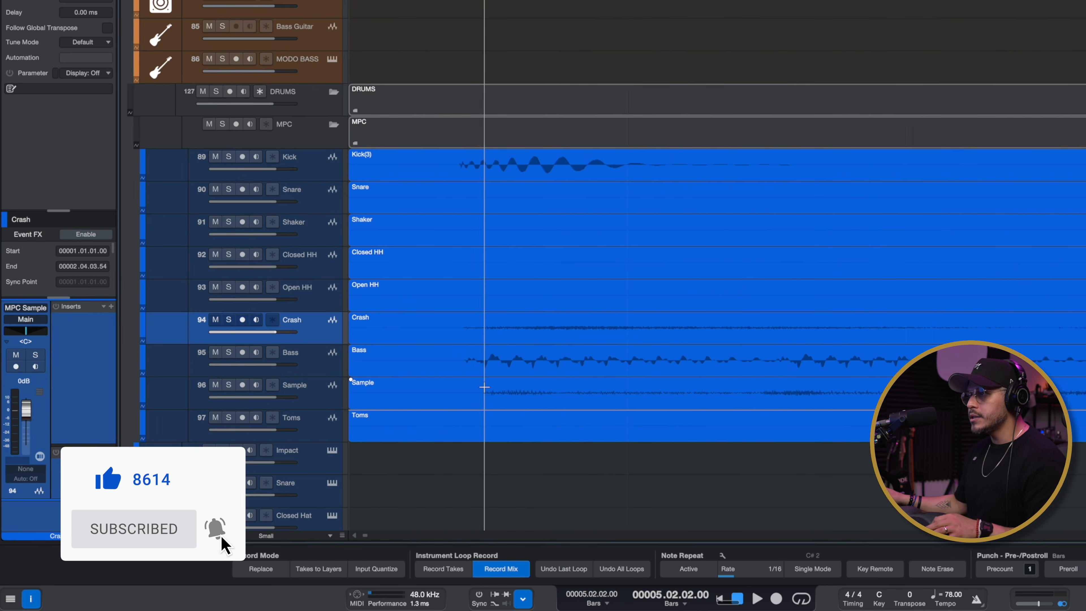
scroll(484, 387, "down", 10)
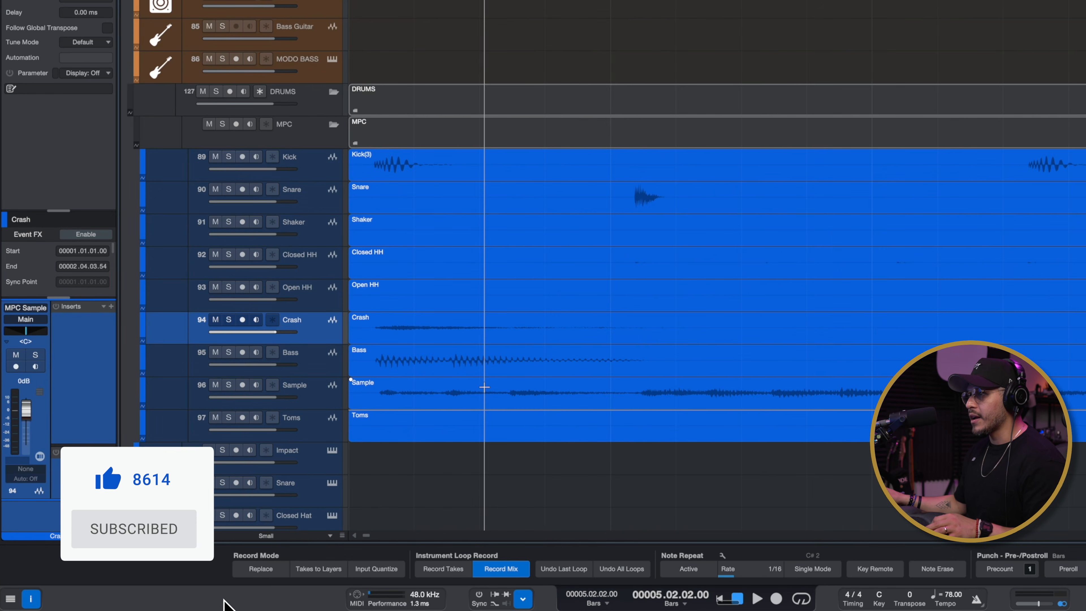
scroll(484, 387, "up", 3)
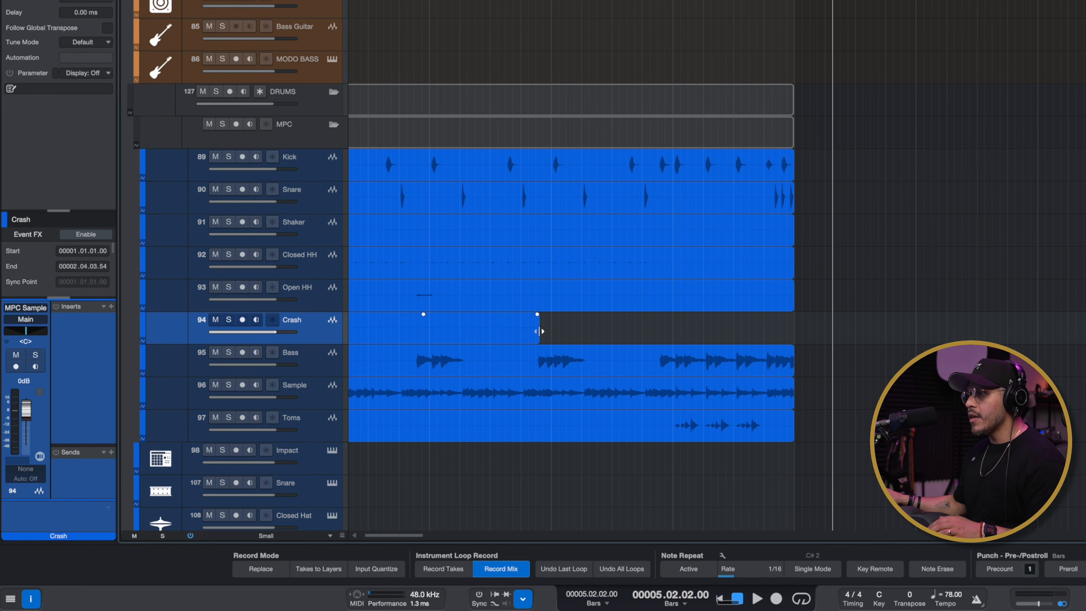
left_click_drag(539, 331, 517, 332)
scroll(496, 317, "left", 2)
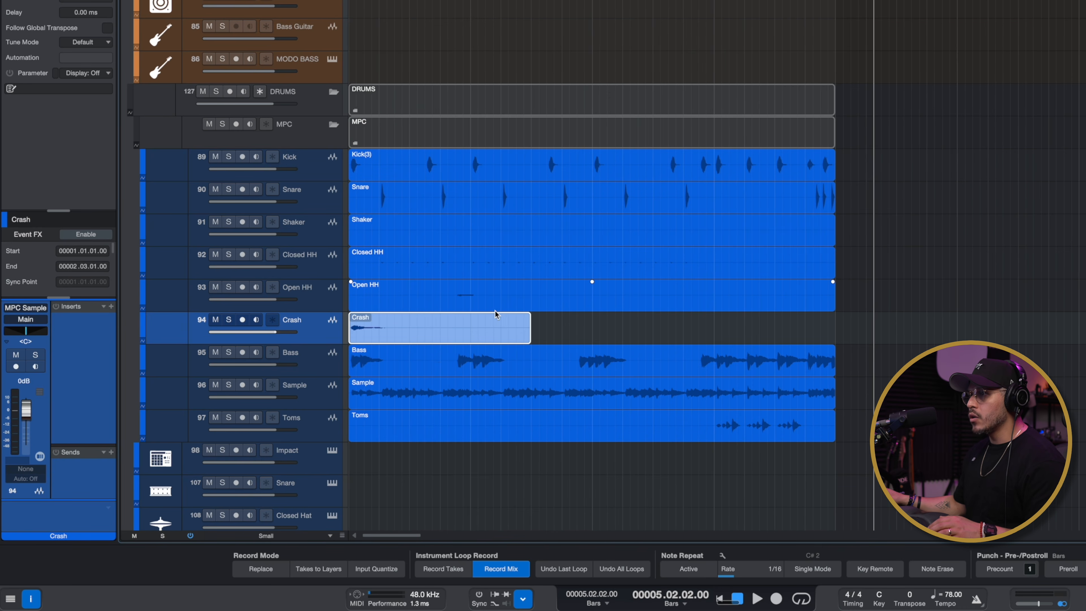
Select all the recorded MPC events and slip their audio earlier together, so the first kick hit starts at bar 1
scroll(359, 318, "up", 10)
scroll(359, 318, "left", 3)
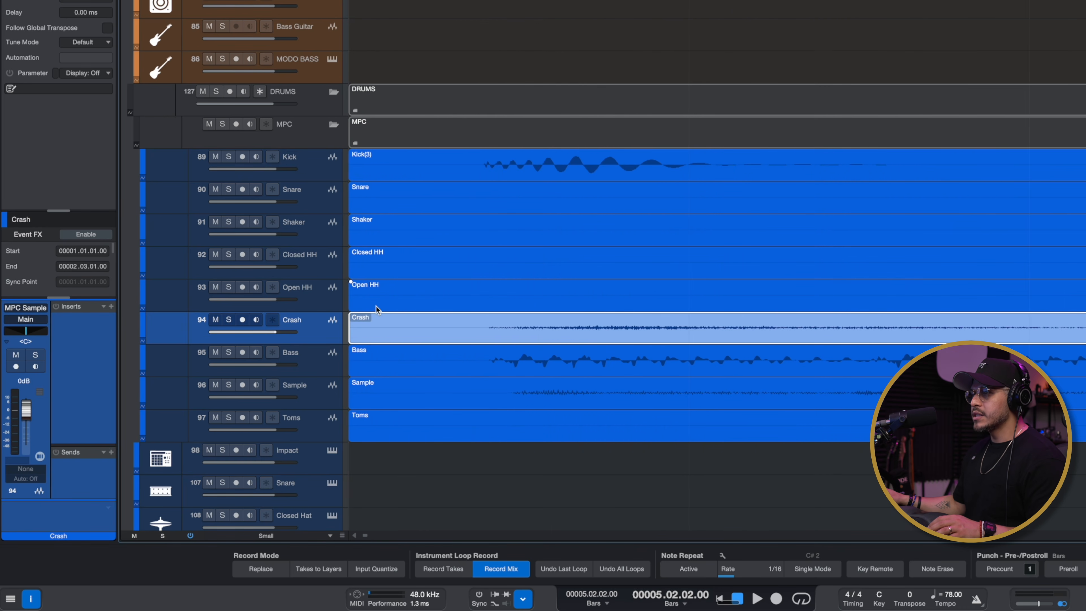
left_click_drag(505, 497, 529, 95)
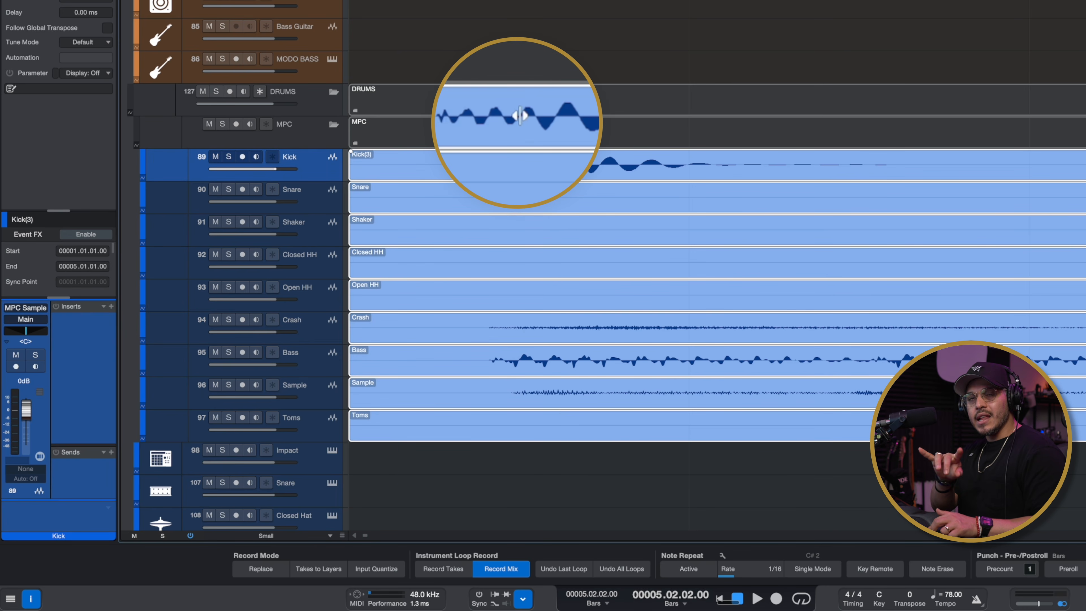
left_click_drag(613, 166, 494, 165)
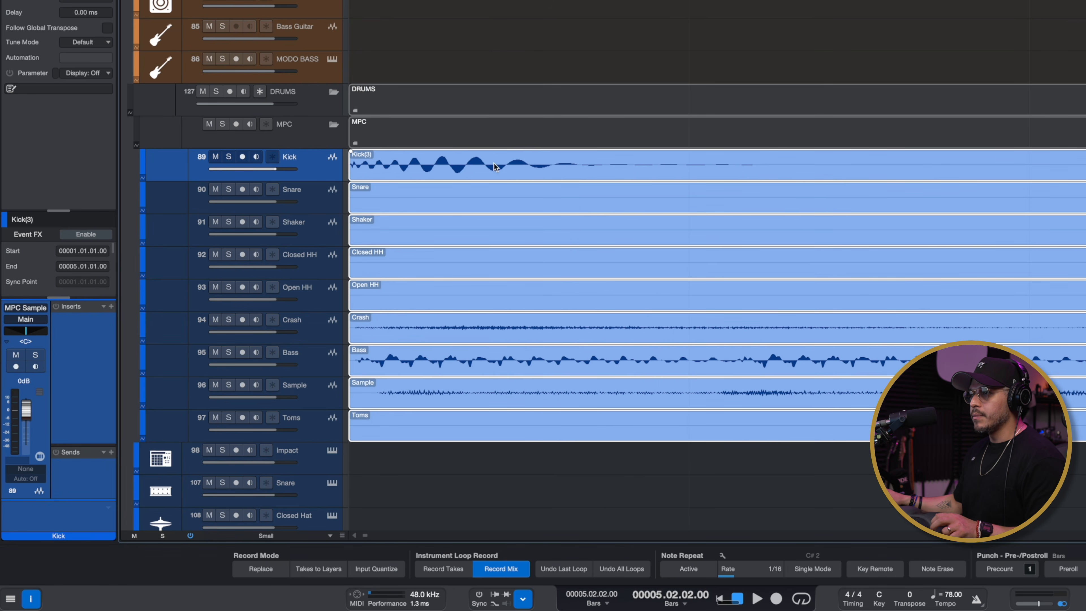